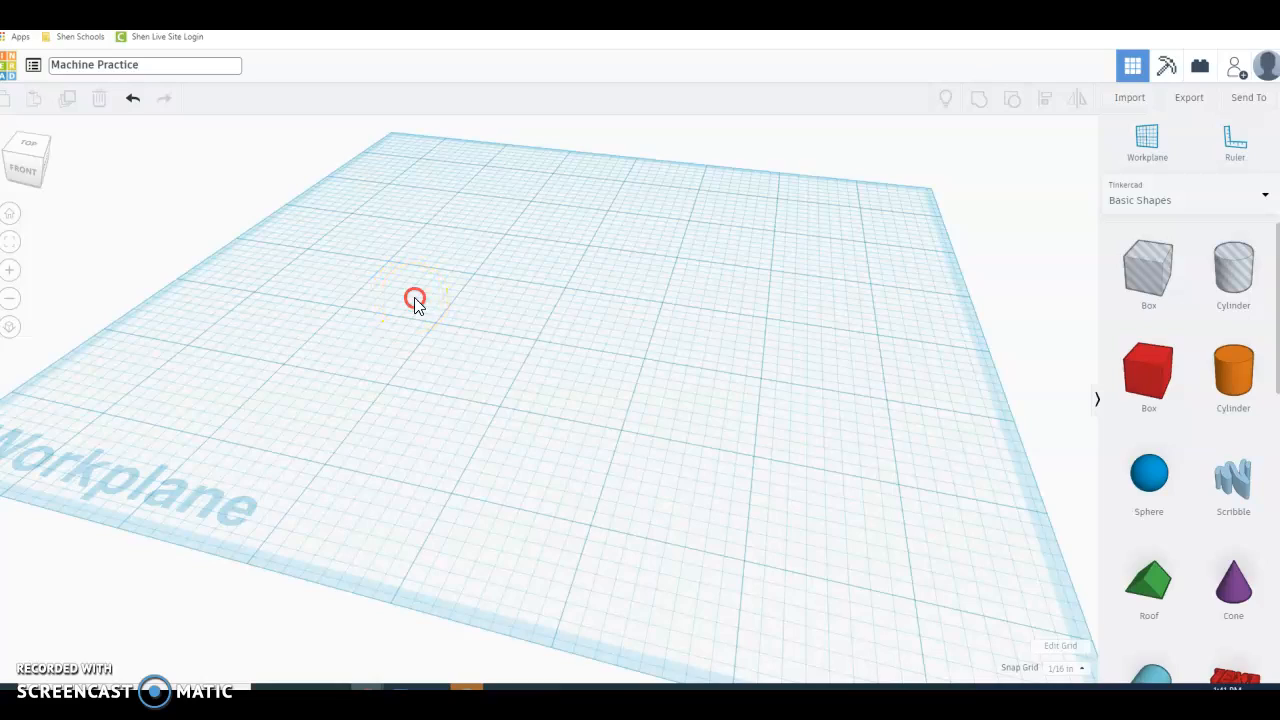
# Step: Update the workplane grid with inches as the units and the Default size preset
pyautogui.scroll(-5, 414, 297)
pyautogui.moveTo(457, 297); pyautogui.dragTo(506, 294, button='right')
pyautogui.scroll(3, 482, 299)
pyautogui.scroll(-3, 482, 305)
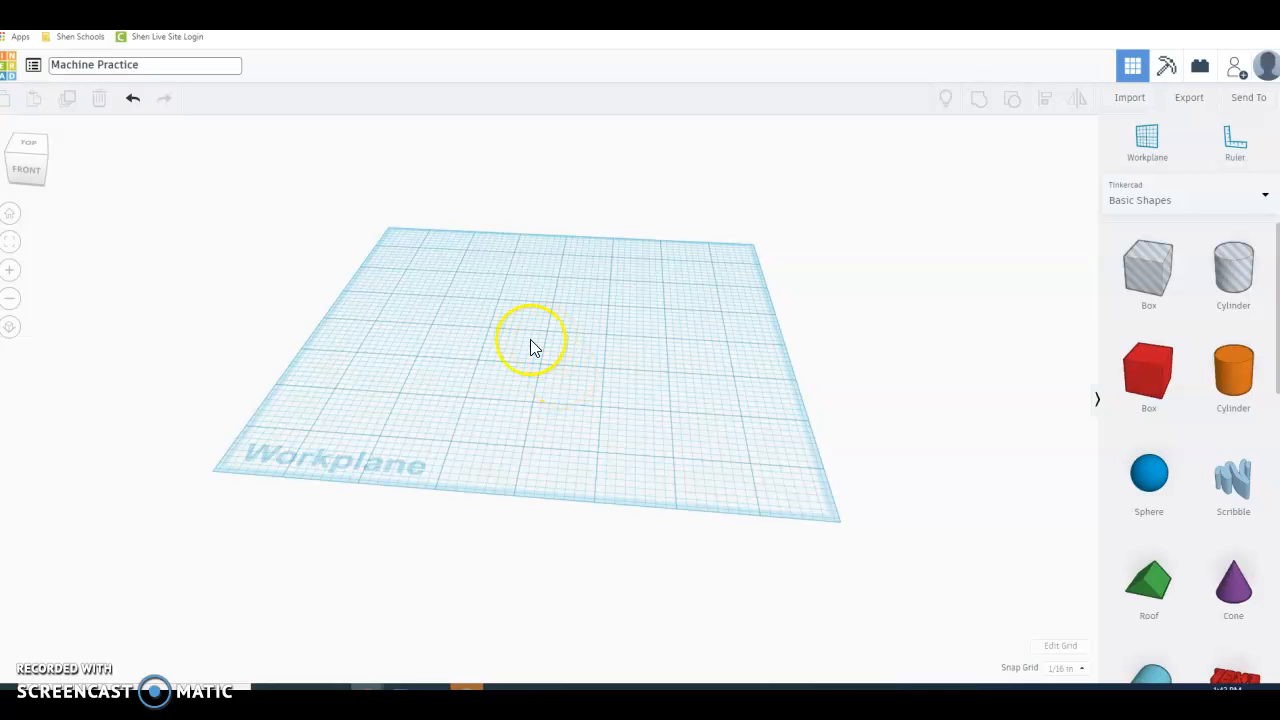
pyautogui.scroll(2, 547, 358)
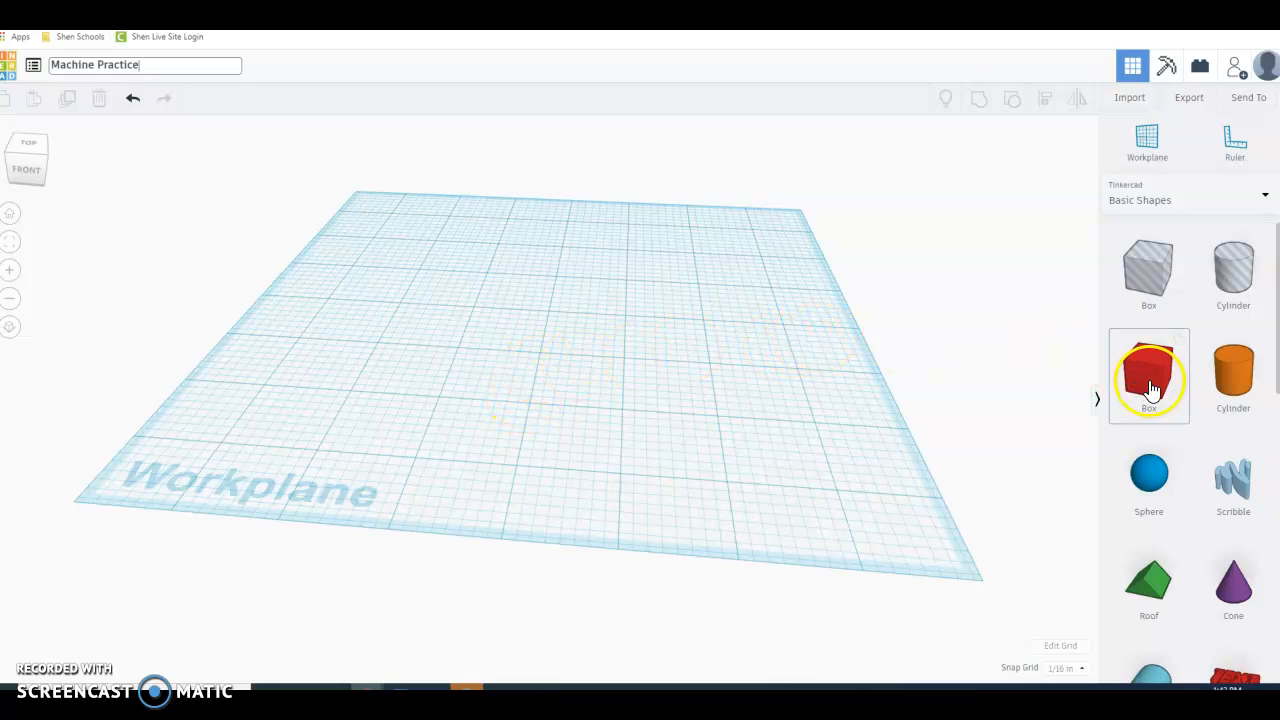
pyautogui.click(1058, 648)
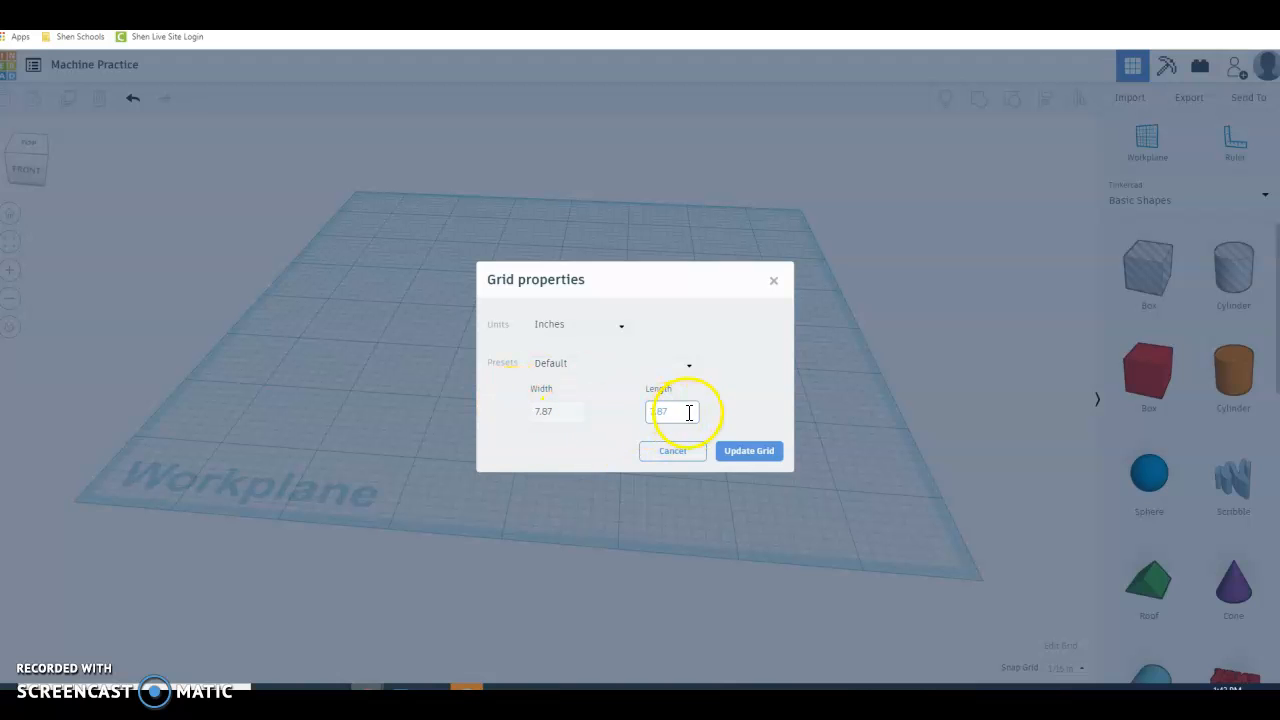
pyautogui.click(737, 451)
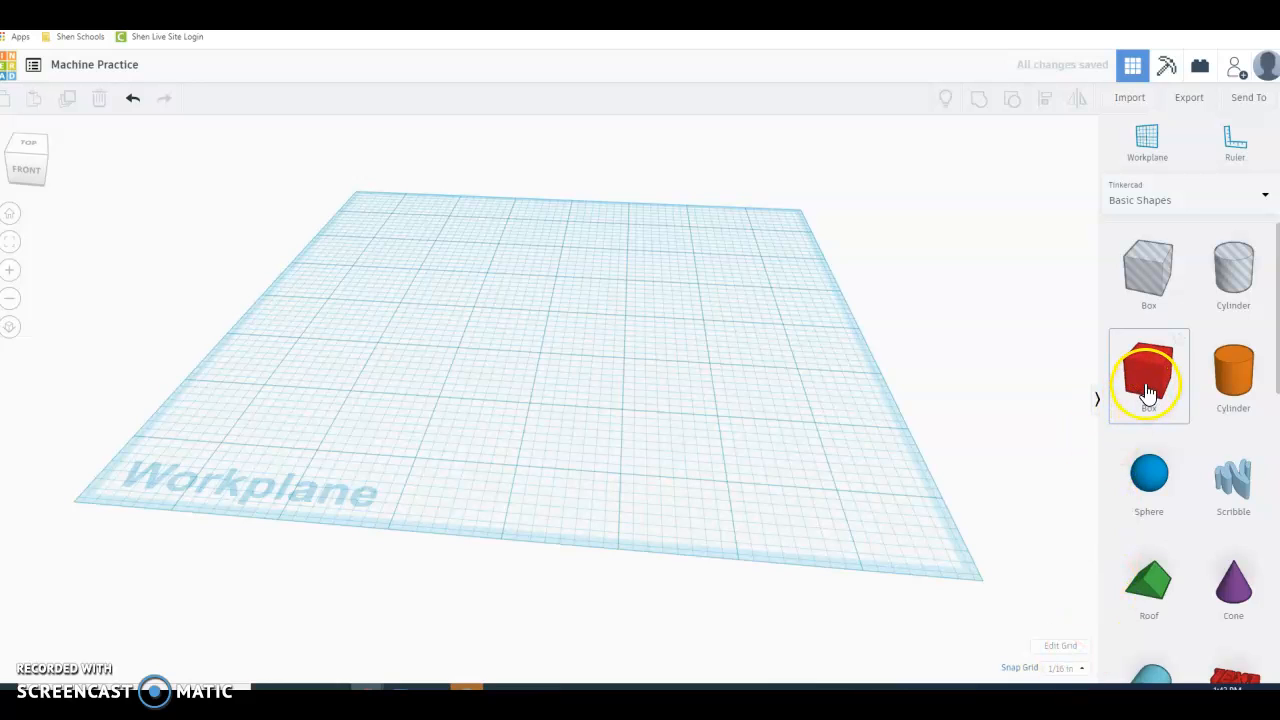
# Step: Place a solid red box on the workplane, set its length to 6 in and shift it fully onto the grid
pyautogui.moveTo(1149, 388); pyautogui.dragTo(437, 310)
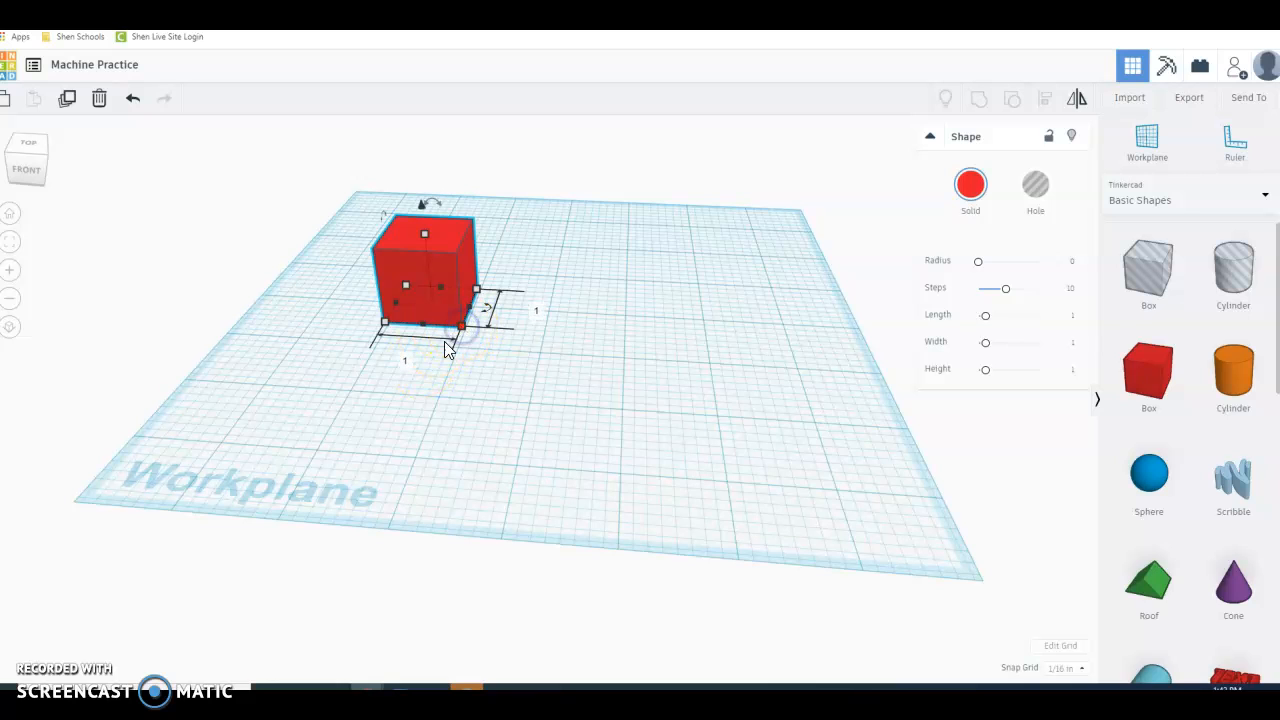
pyautogui.click(406, 362)
pyautogui.press('Return')
pyautogui.click(391, 363)
pyautogui.click(634, 291)
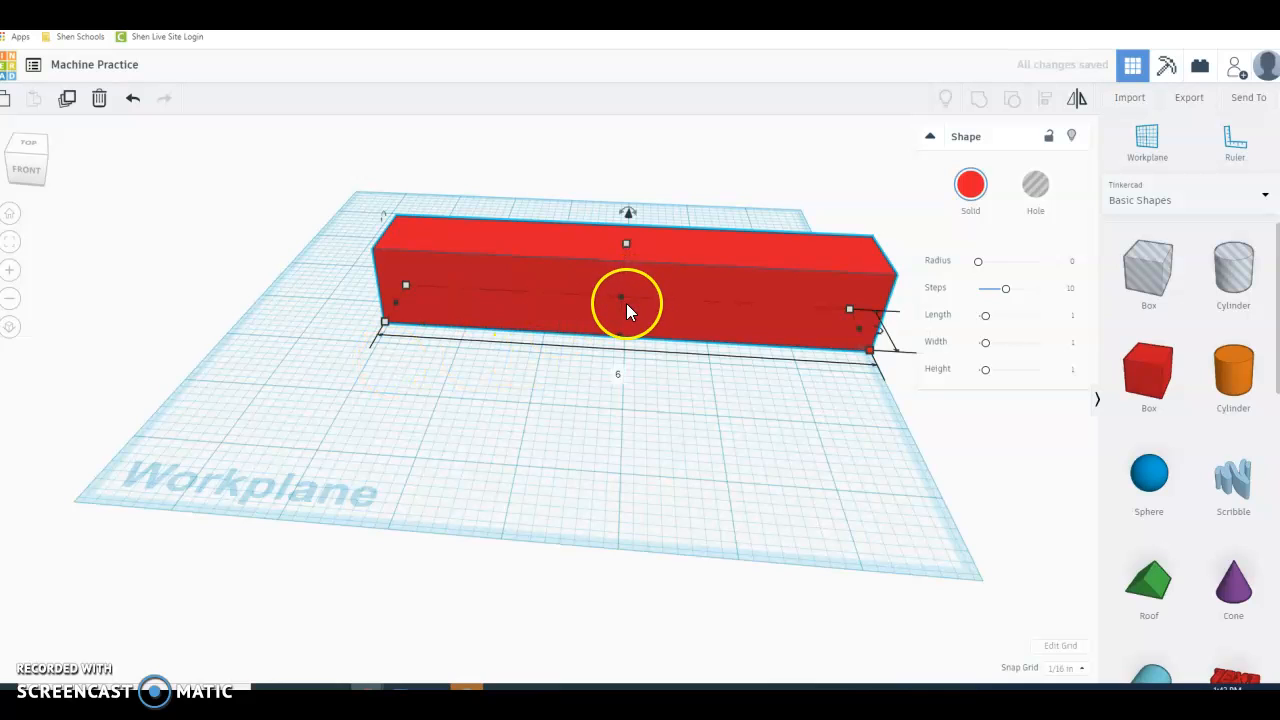
pyautogui.moveTo(626, 310); pyautogui.dragTo(591, 308)
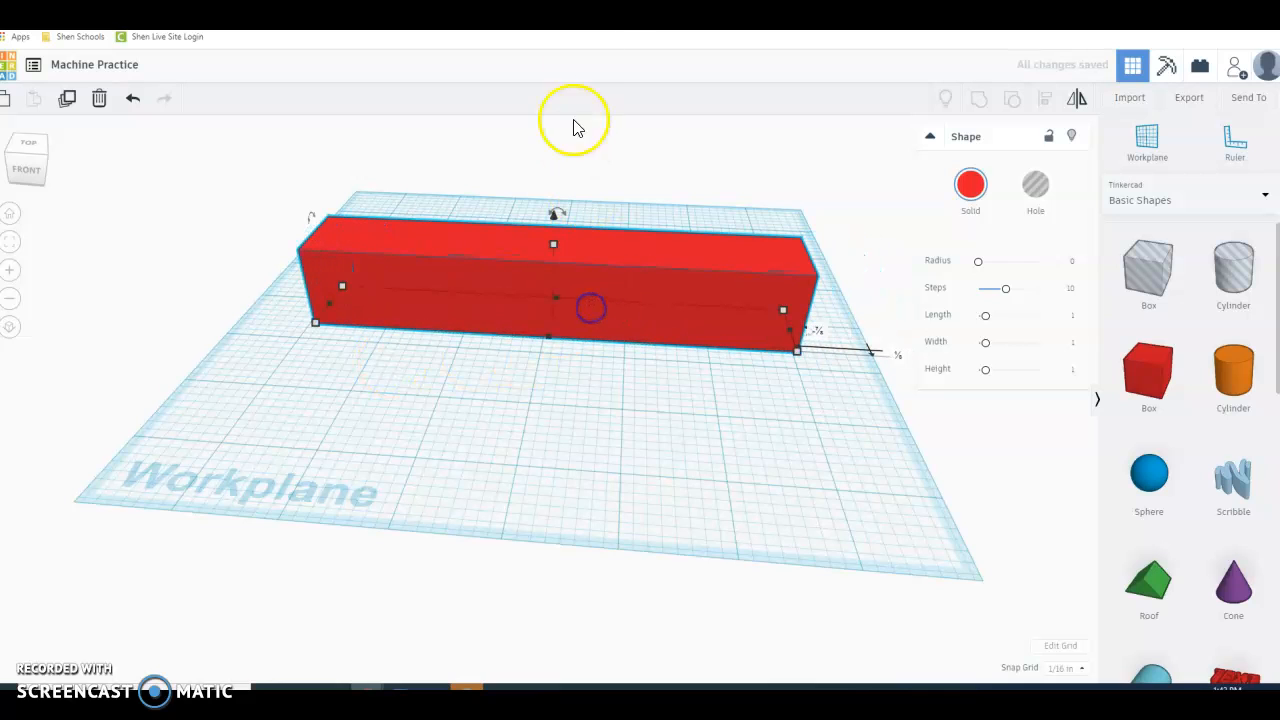
# Step: Consult the part drawing in Google Slides and set the red box's depth to 2.75 in in Tinkercad
pyautogui.click(590, 18)
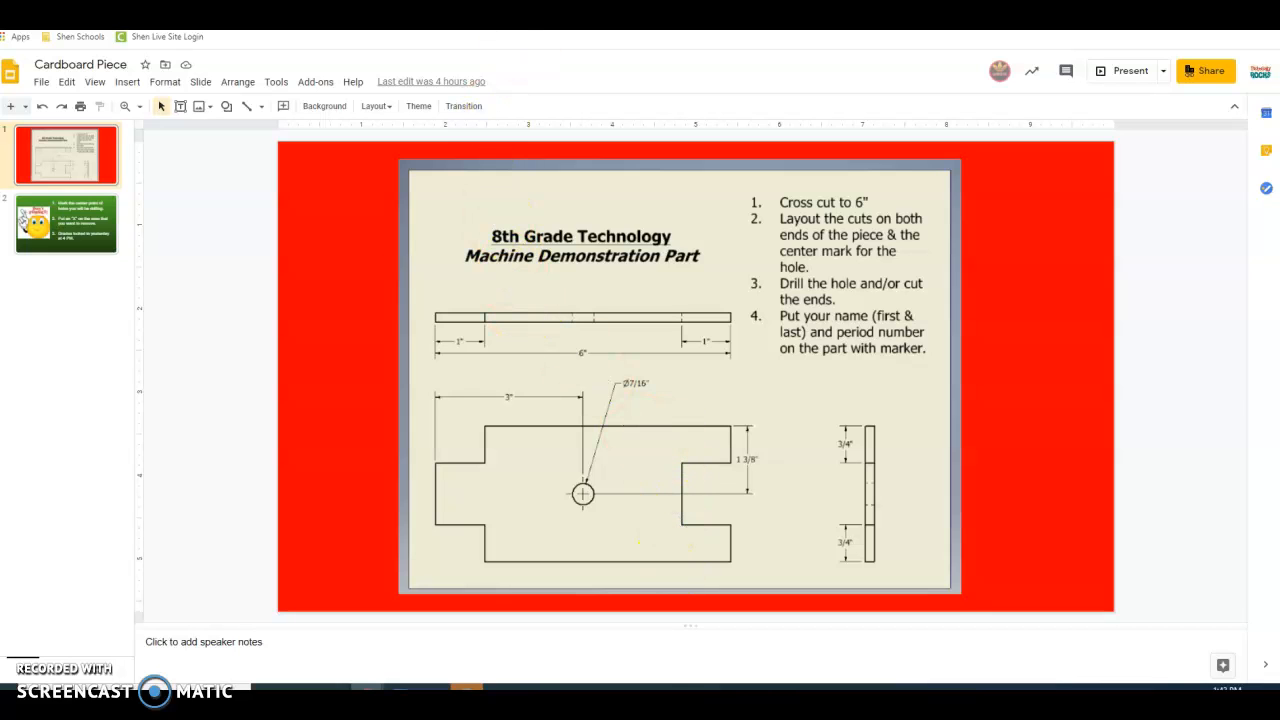
pyautogui.click(32, 24)
pyautogui.moveTo(799, 360)
pyautogui.click(862, 336)
pyautogui.write('2')
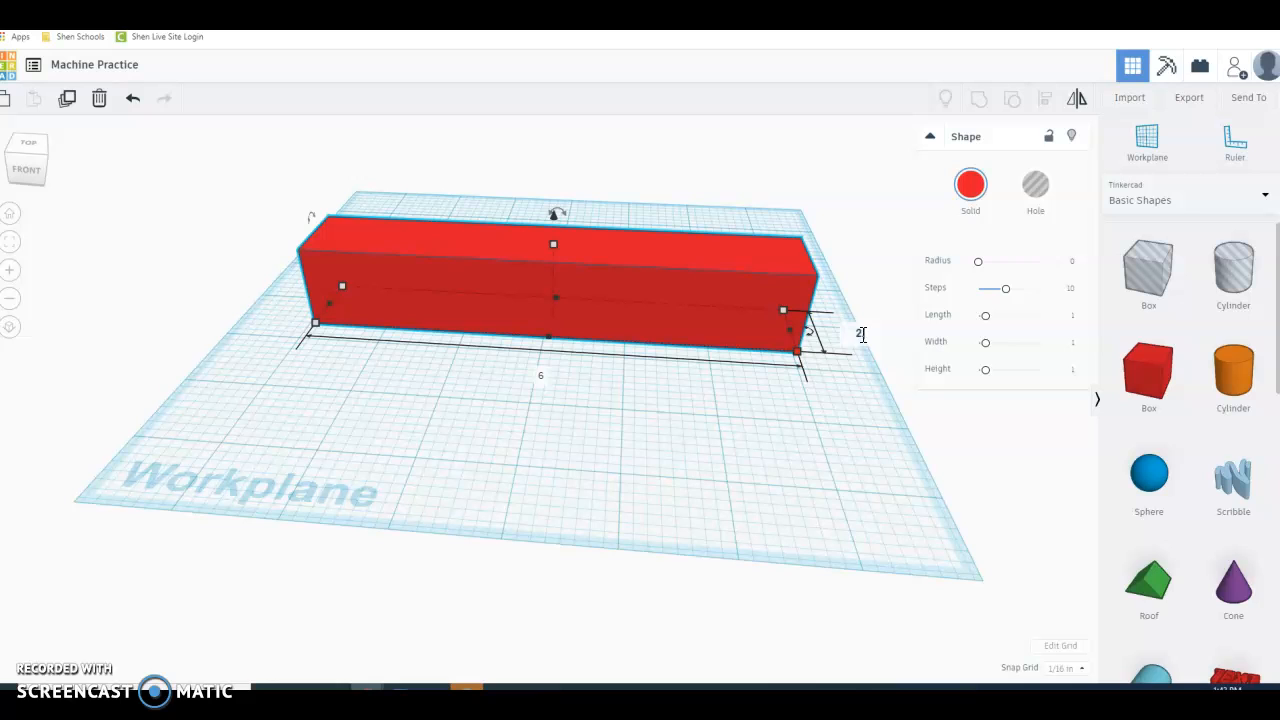
pyautogui.write('.75')
pyautogui.press('Return')
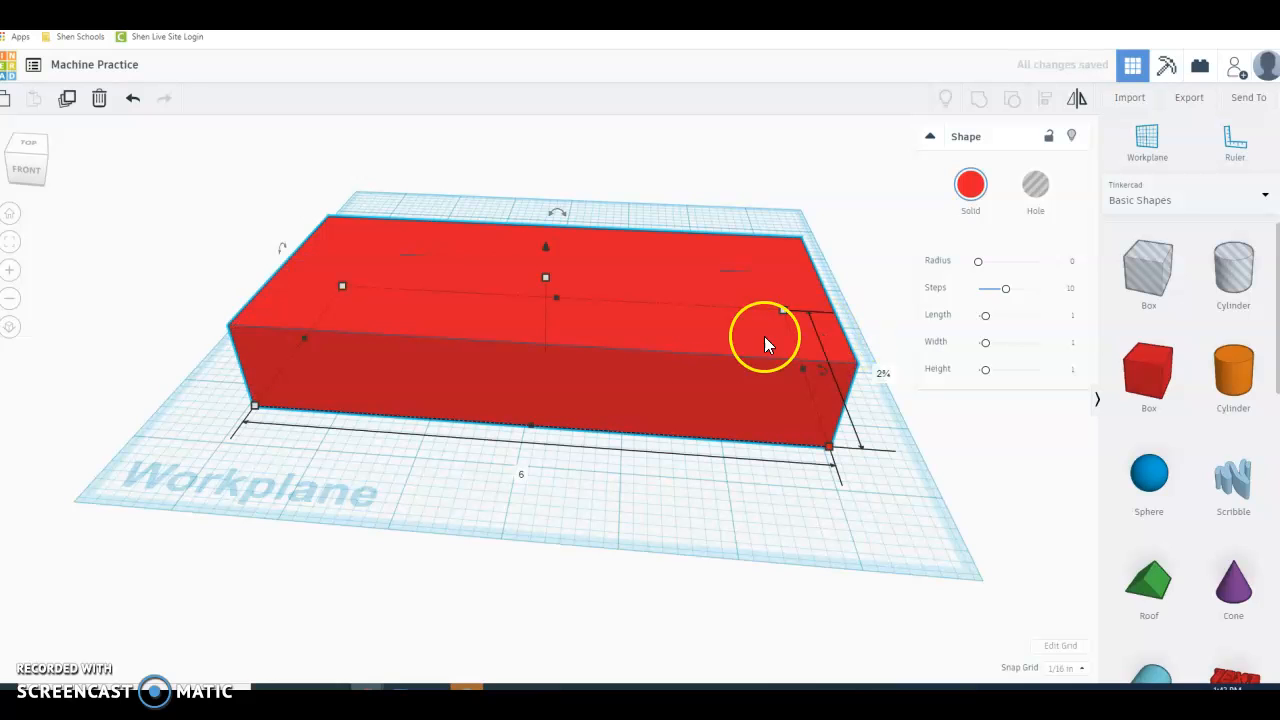
# Step: Set the red box's height to 1/4 in to make a flat plate
pyautogui.click(545, 283)
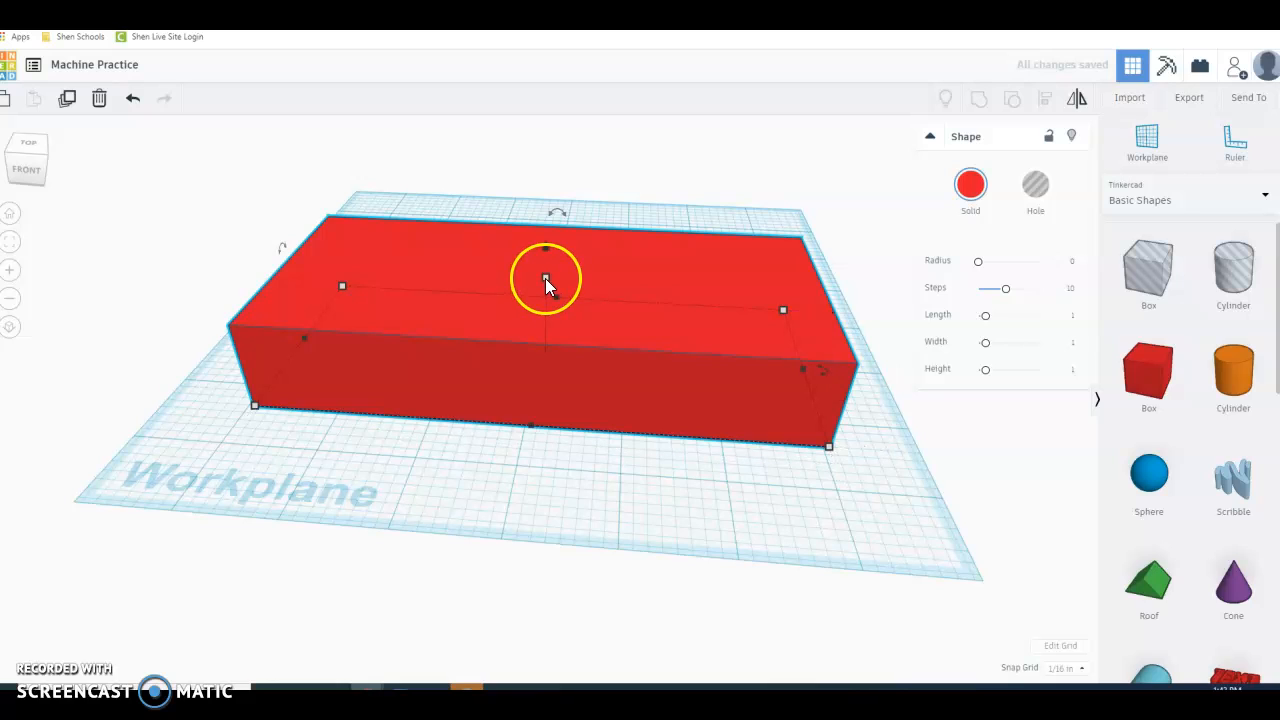
pyautogui.click(616, 318)
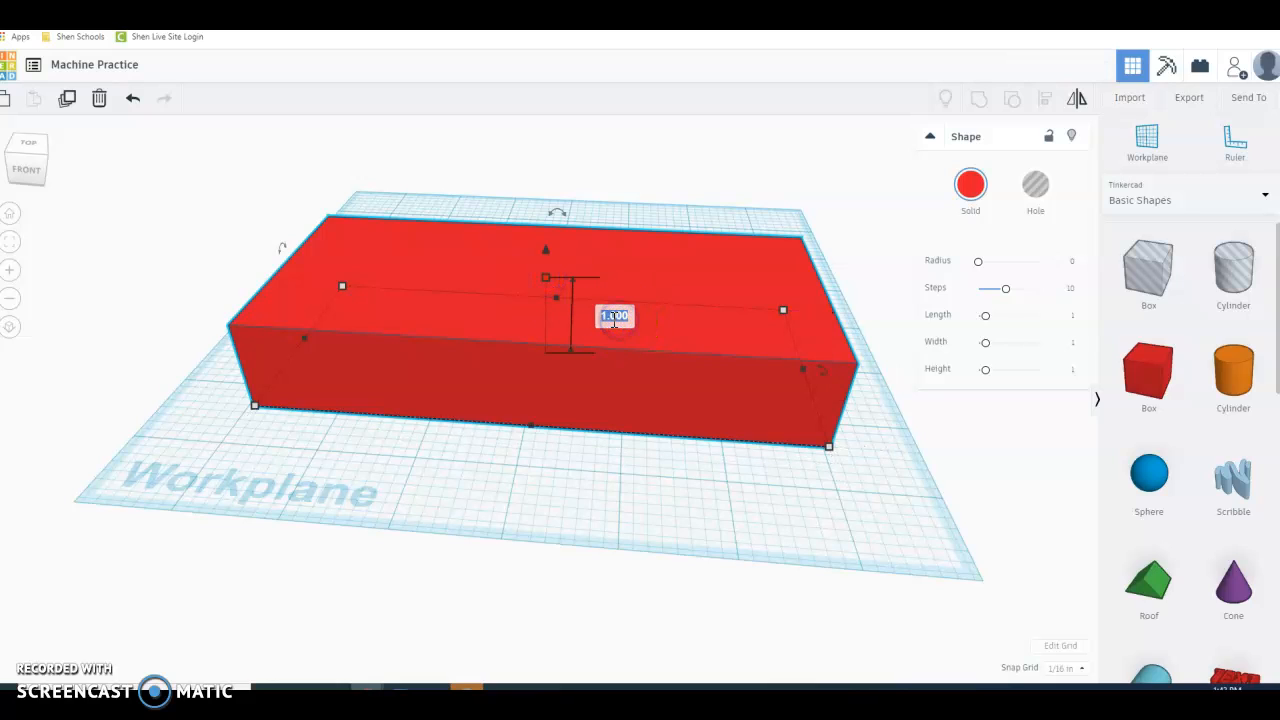
pyautogui.press('Return')
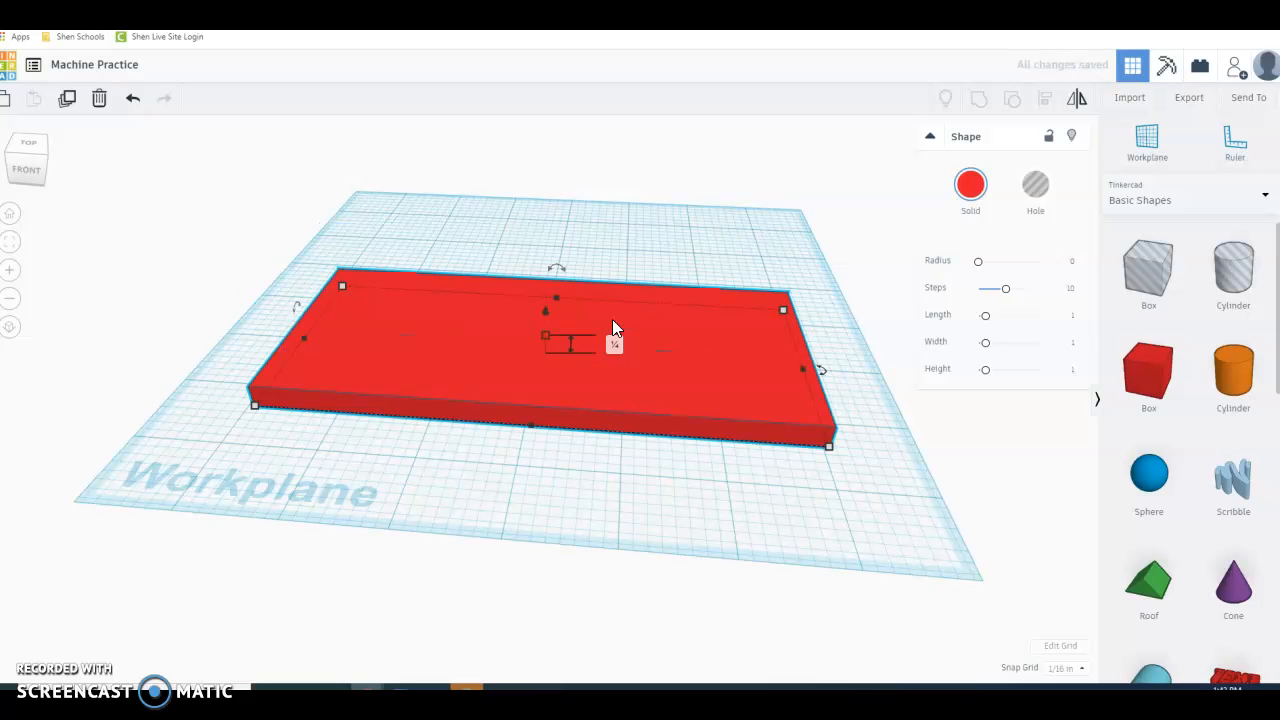
pyautogui.moveTo(586, 480)
pyautogui.mouseDown(button='right')
pyautogui.moveTo(603, 450)
pyautogui.moveTo(557, 420)
pyautogui.moveTo(571, 400)
pyautogui.moveTo(560, 443)
pyautogui.moveTo(570, 503)
pyautogui.mouseUp(button='right')
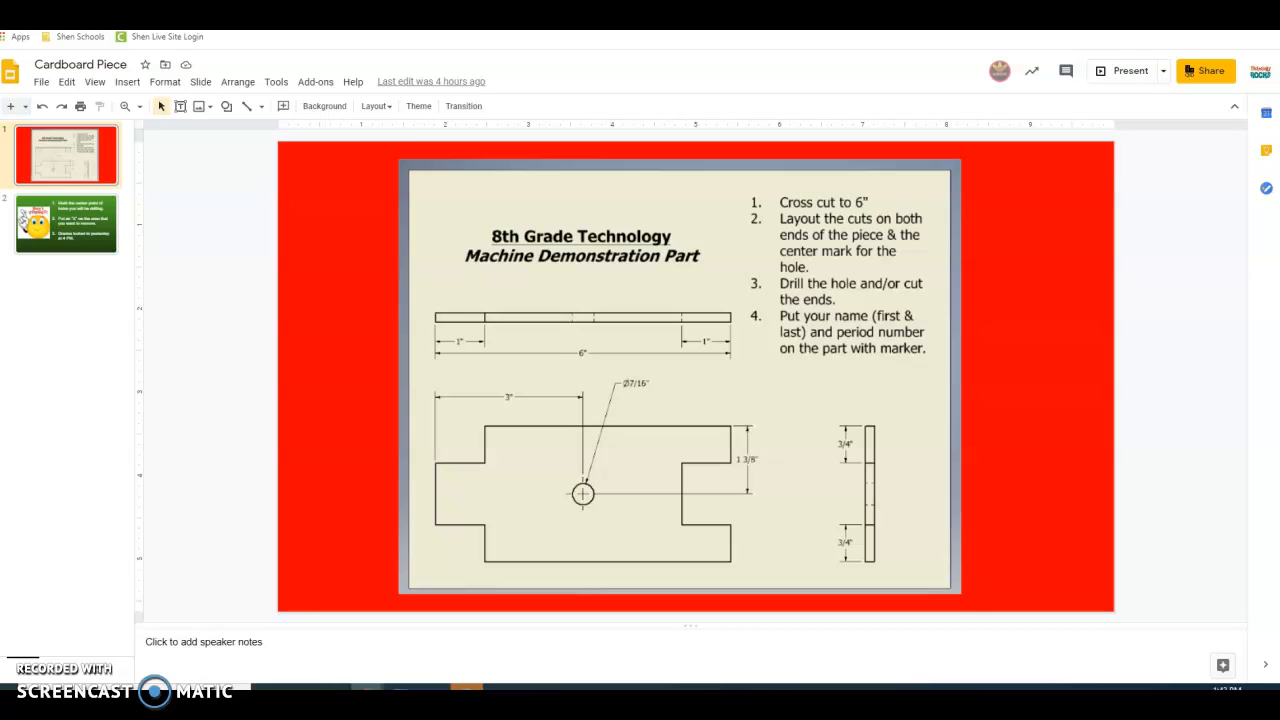
# Step: Place a box hole at the short end of the red plate and inspect its placement from the side
pyautogui.hotkey('ctrl', 'Tab')
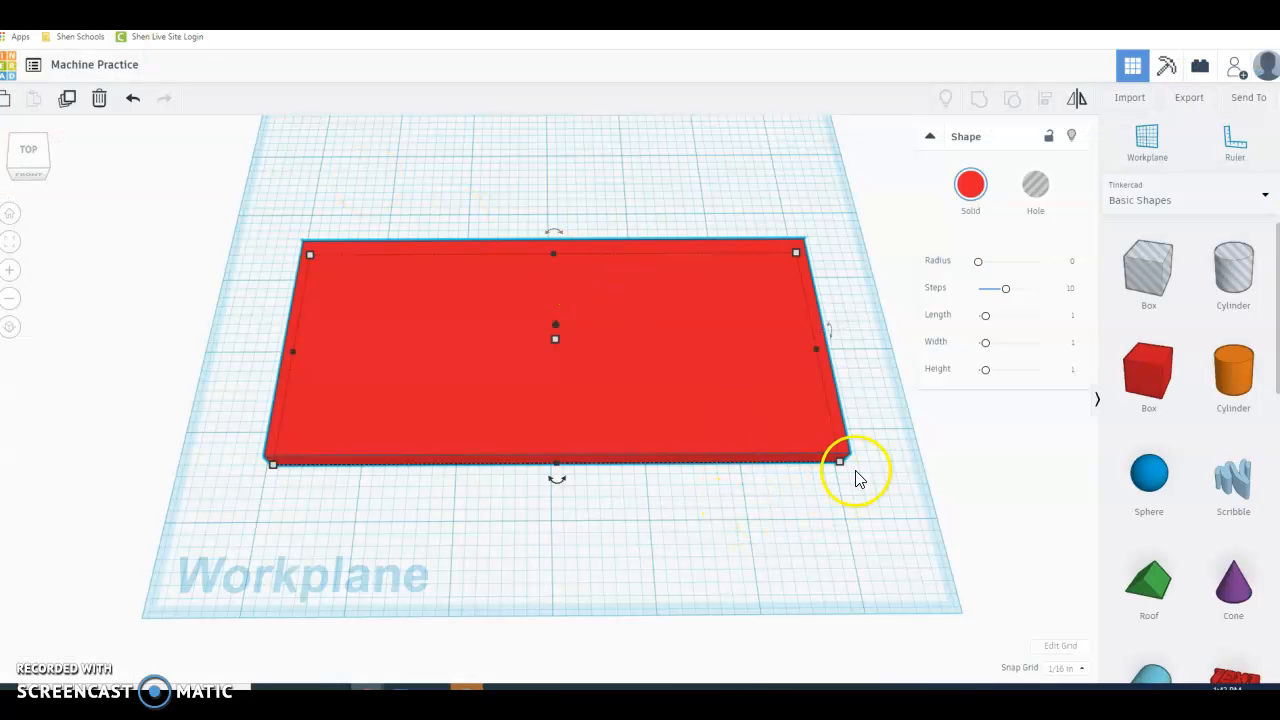
pyautogui.click(829, 511)
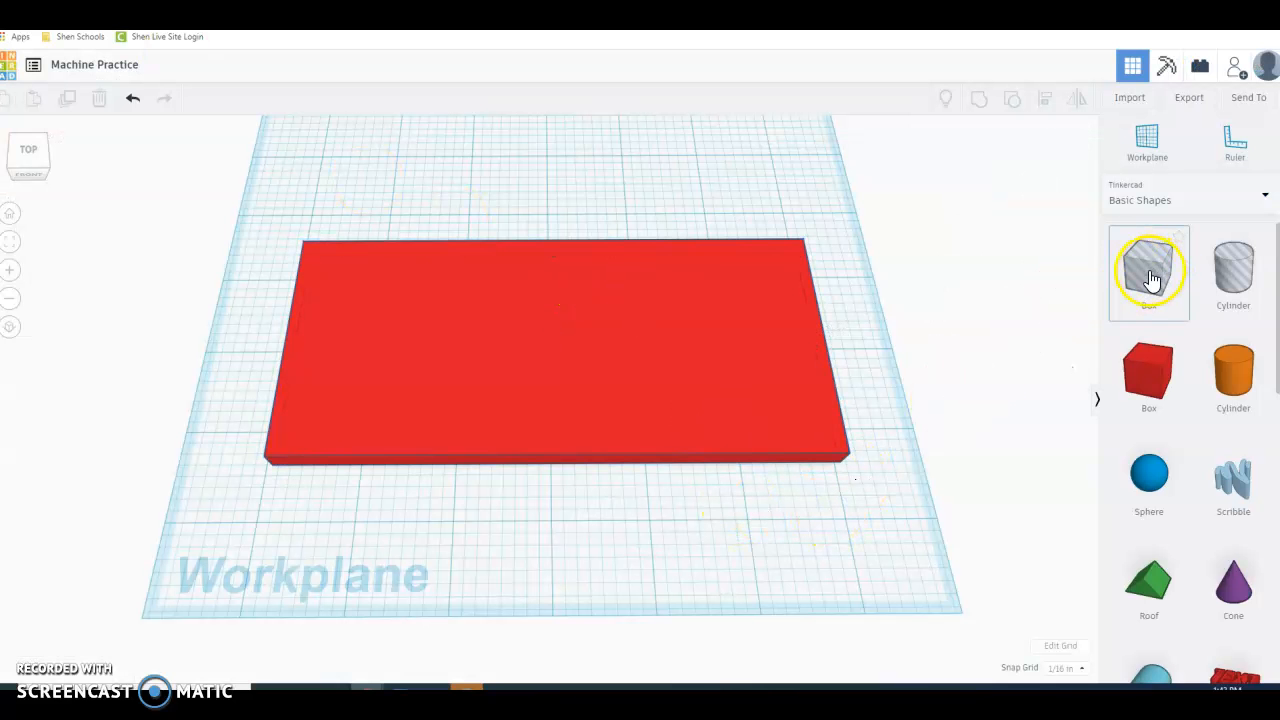
pyautogui.moveTo(1152, 280); pyautogui.dragTo(780, 352)
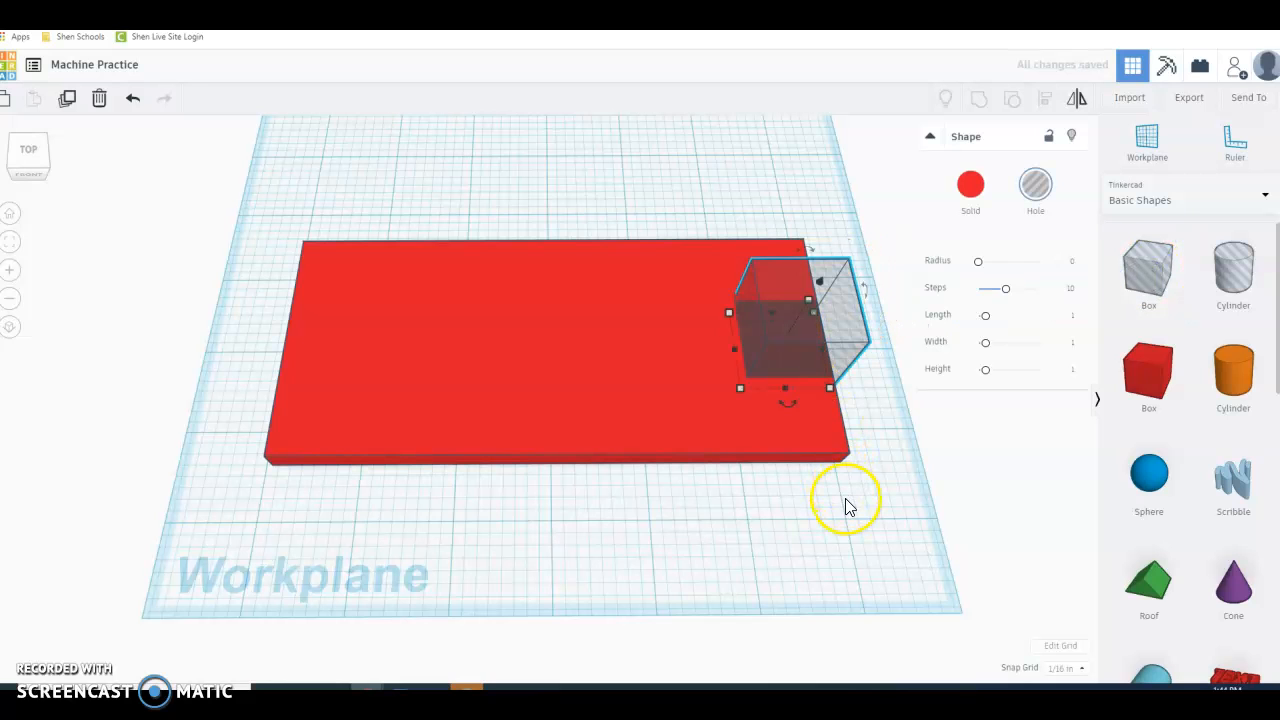
pyautogui.moveTo(737, 540); pyautogui.dragTo(414, 411, button='right')
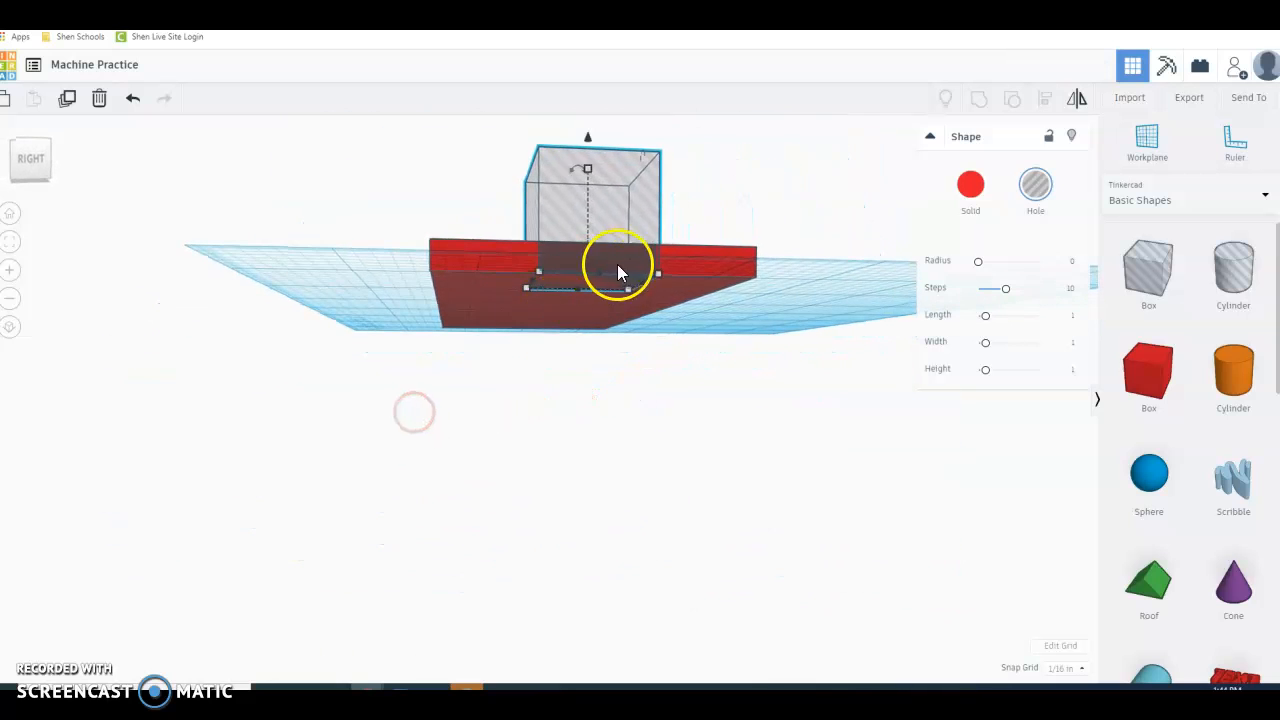
pyautogui.moveTo(491, 297); pyautogui.dragTo(803, 440, button='right')
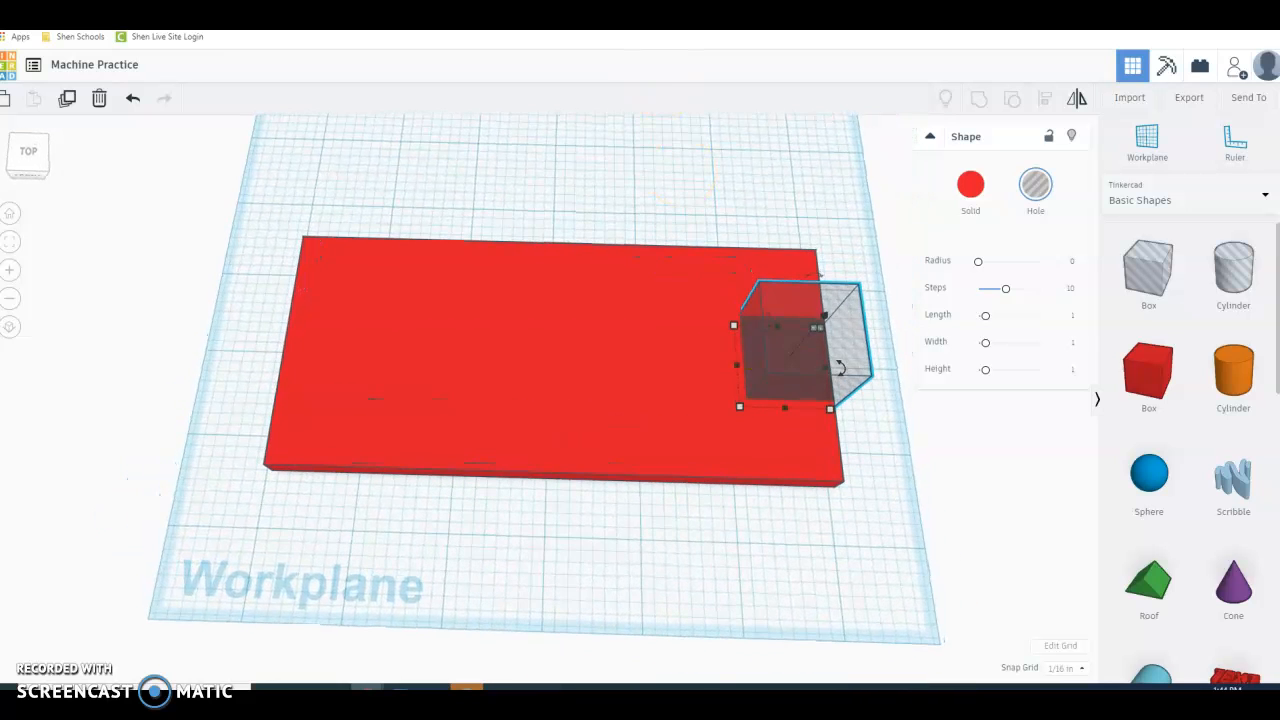
# Step: Consult the notch dimensions in the Google Slides drawing and set the box hole's size across the plate to 1 1/4 in
pyautogui.hotkey('ctrl', 'Tab')
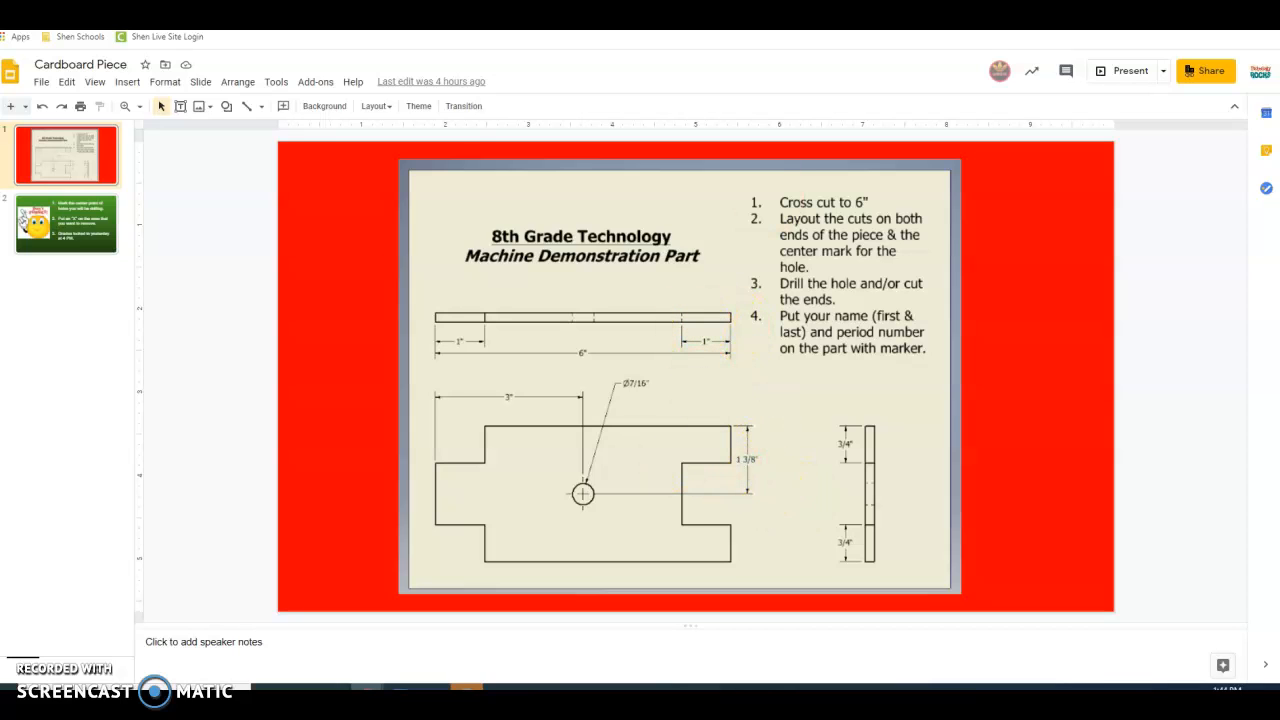
pyautogui.hotkey('ctrl', 'Tab')
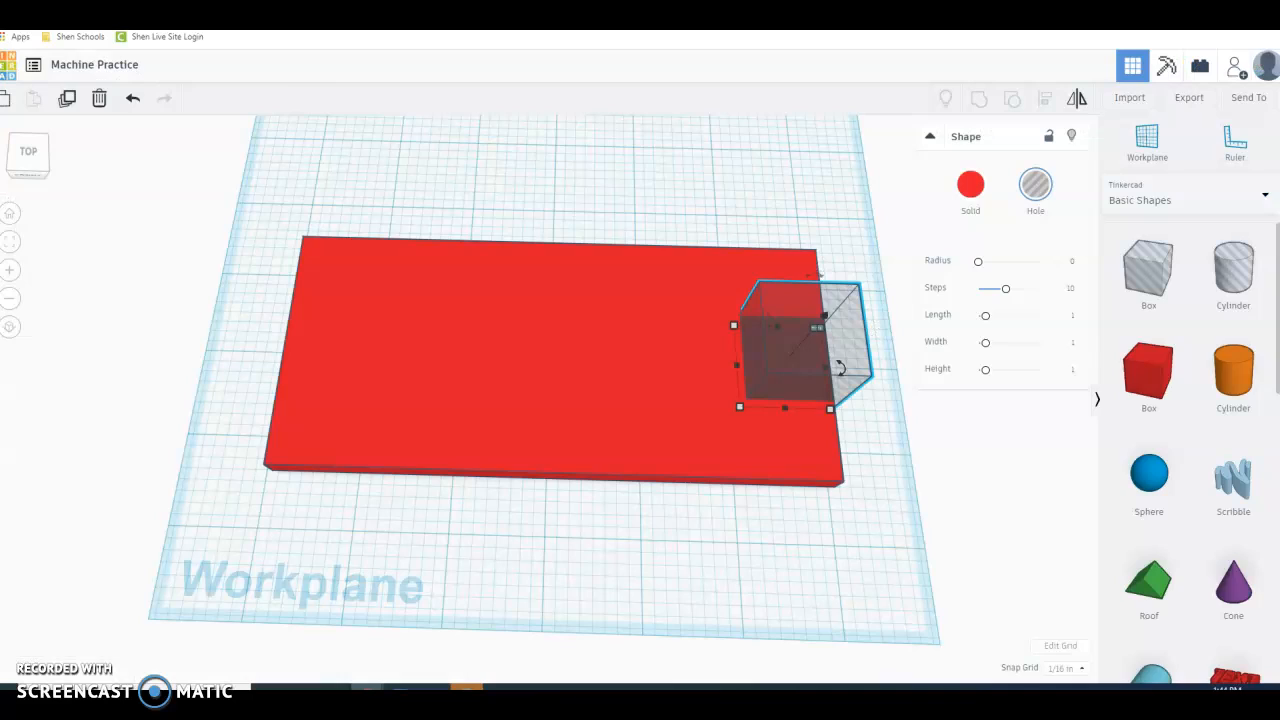
pyautogui.moveTo(736, 406)
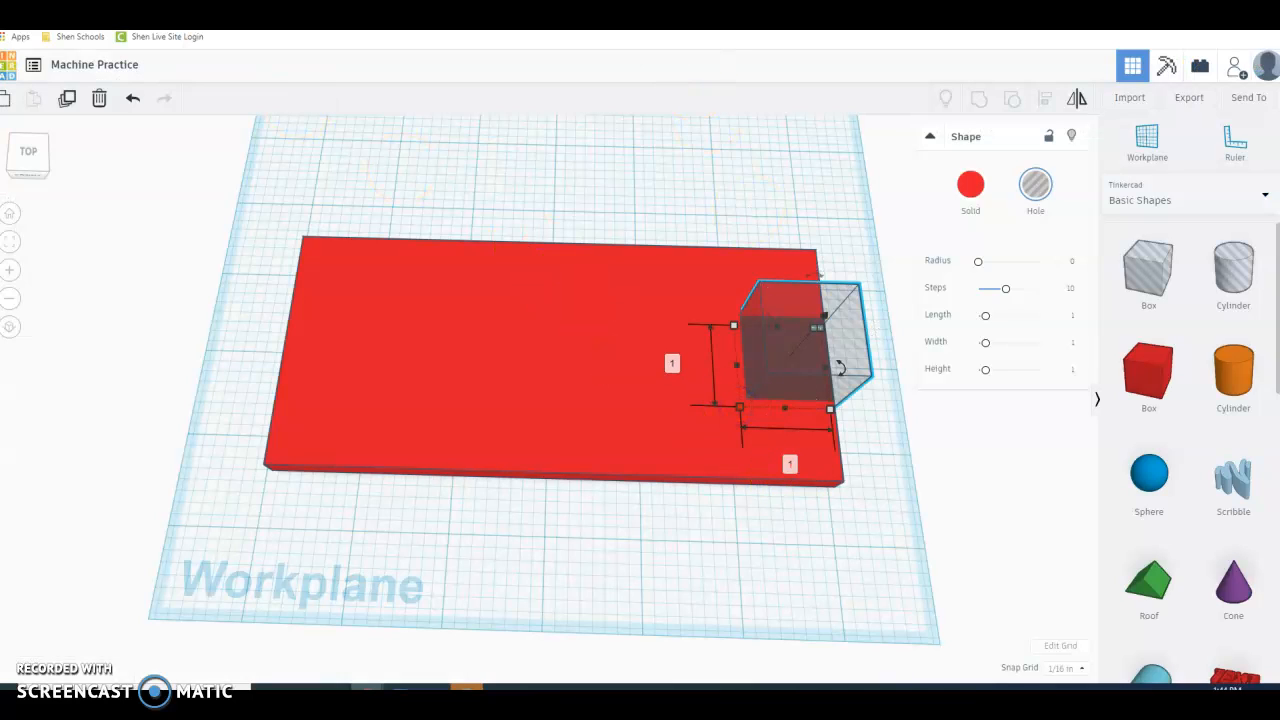
pyautogui.click(530, 4)
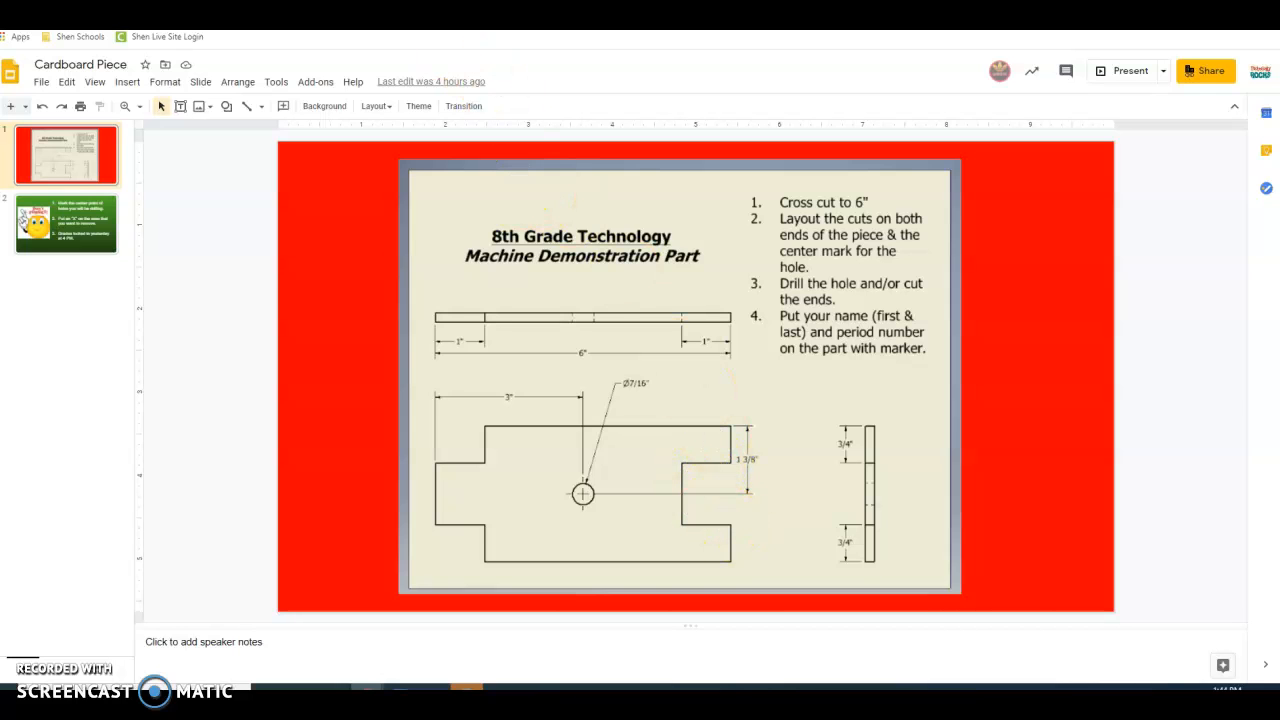
pyautogui.click(440, 8)
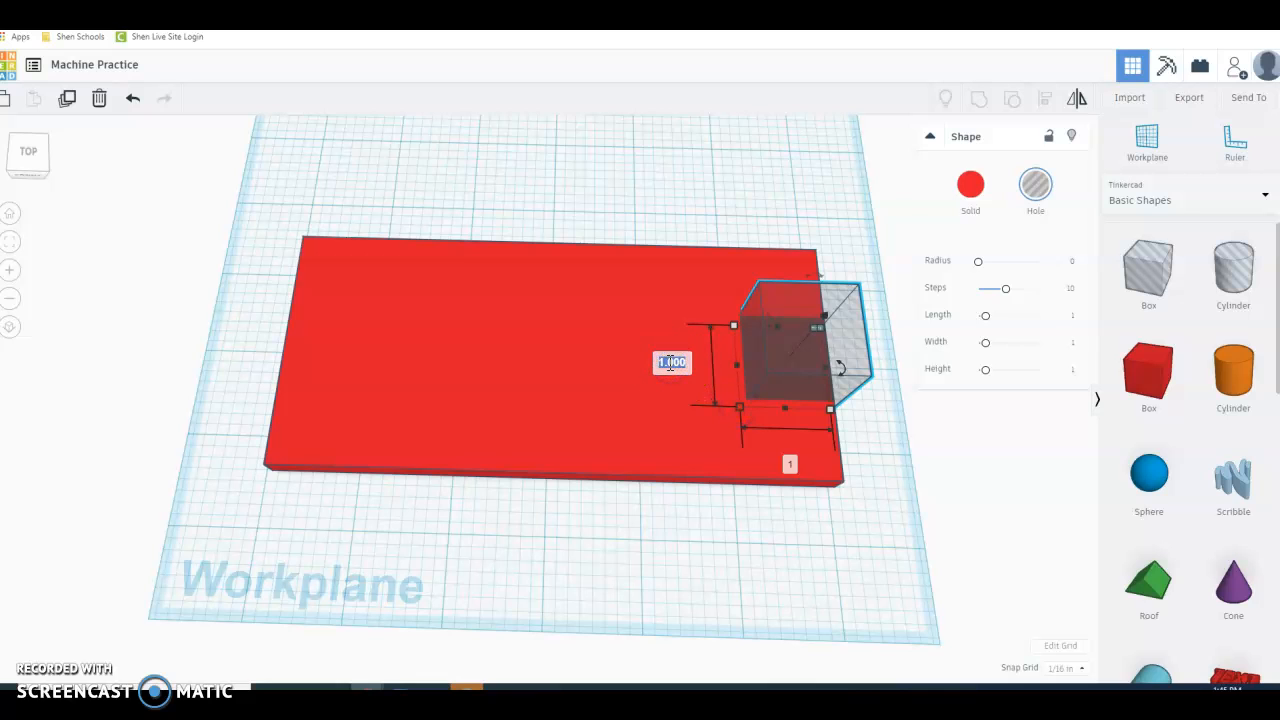
pyautogui.press('Return')
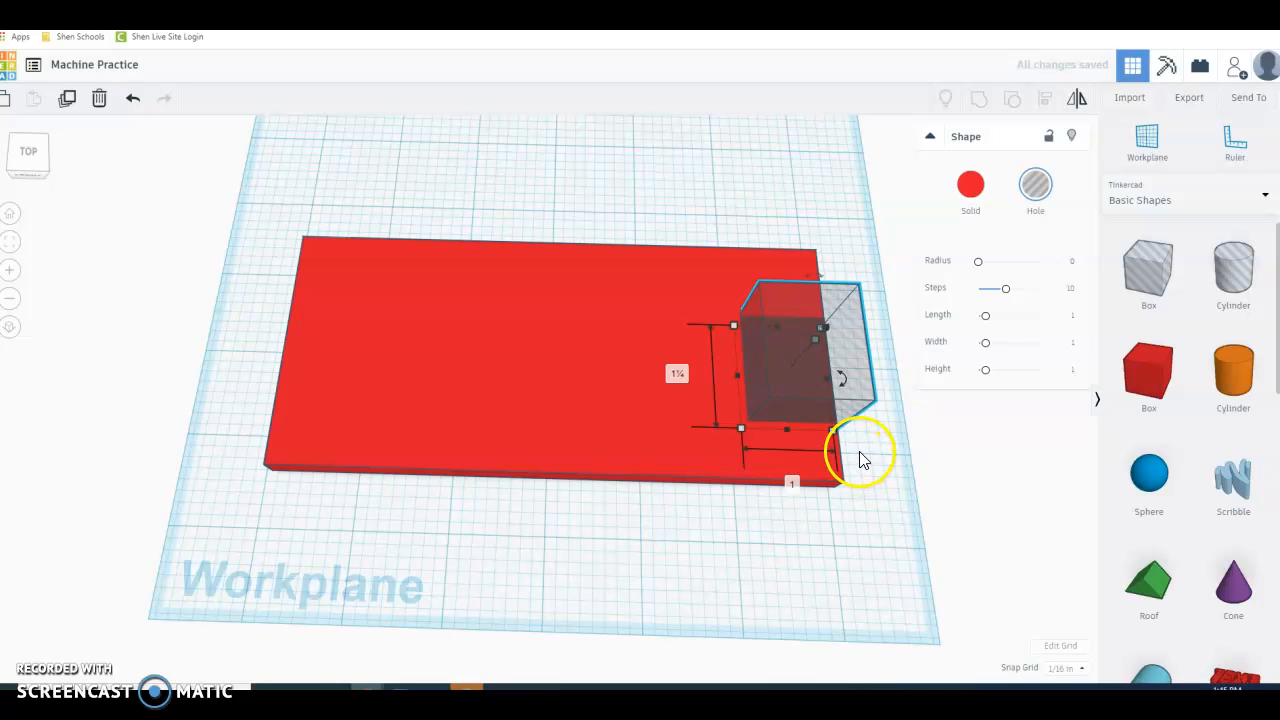
# Step: Nudge the box hole along the plate's short end in 1/16 in increments towards the middle
pyautogui.moveTo(858, 462); pyautogui.dragTo(821, 457, button='middle')
pyautogui.moveTo(821, 460); pyautogui.dragTo(547, 431, button='right')
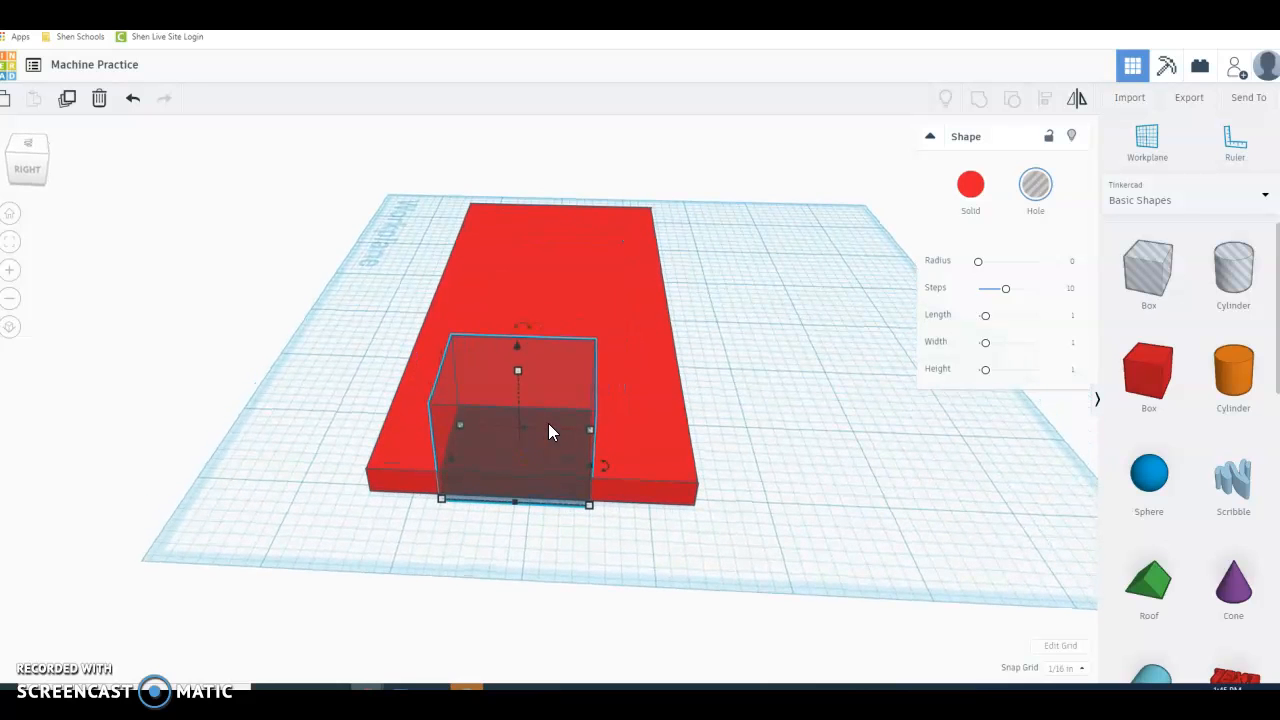
pyautogui.press('Right')
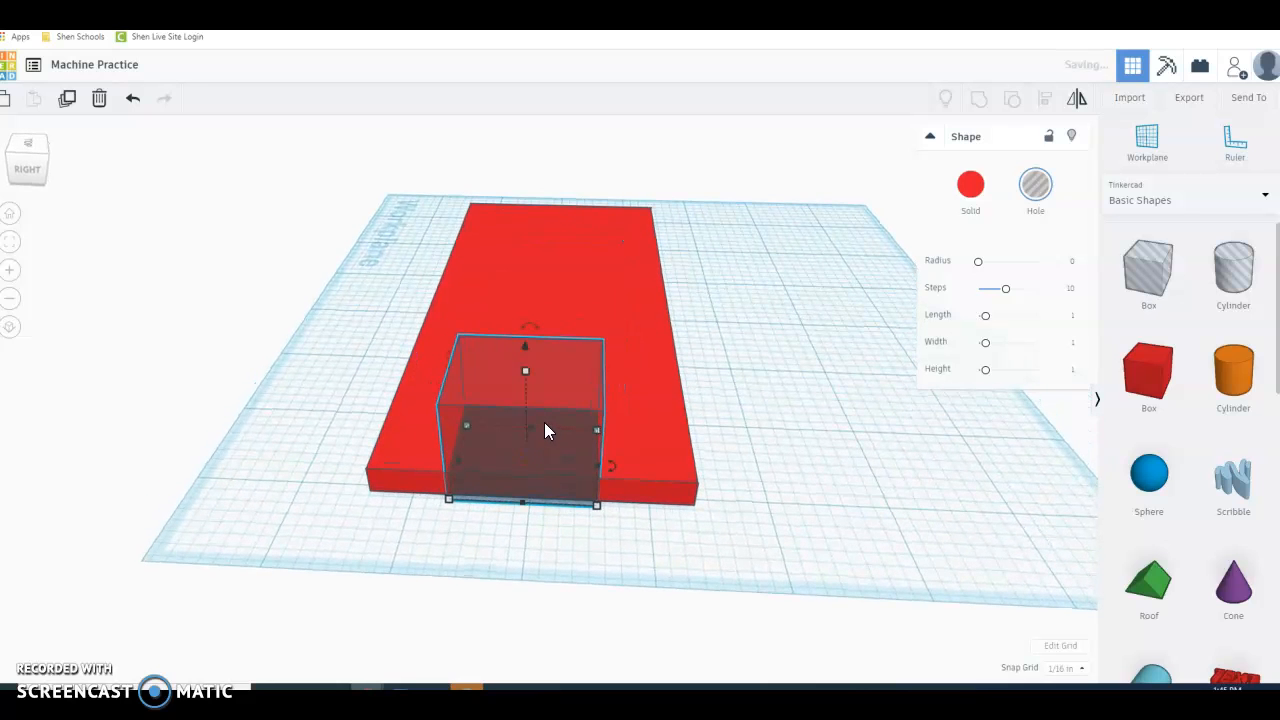
pyautogui.press('Right')
pyautogui.press('Left')
pyautogui.press('Right')
pyautogui.press('Left')
pyautogui.press('Right')
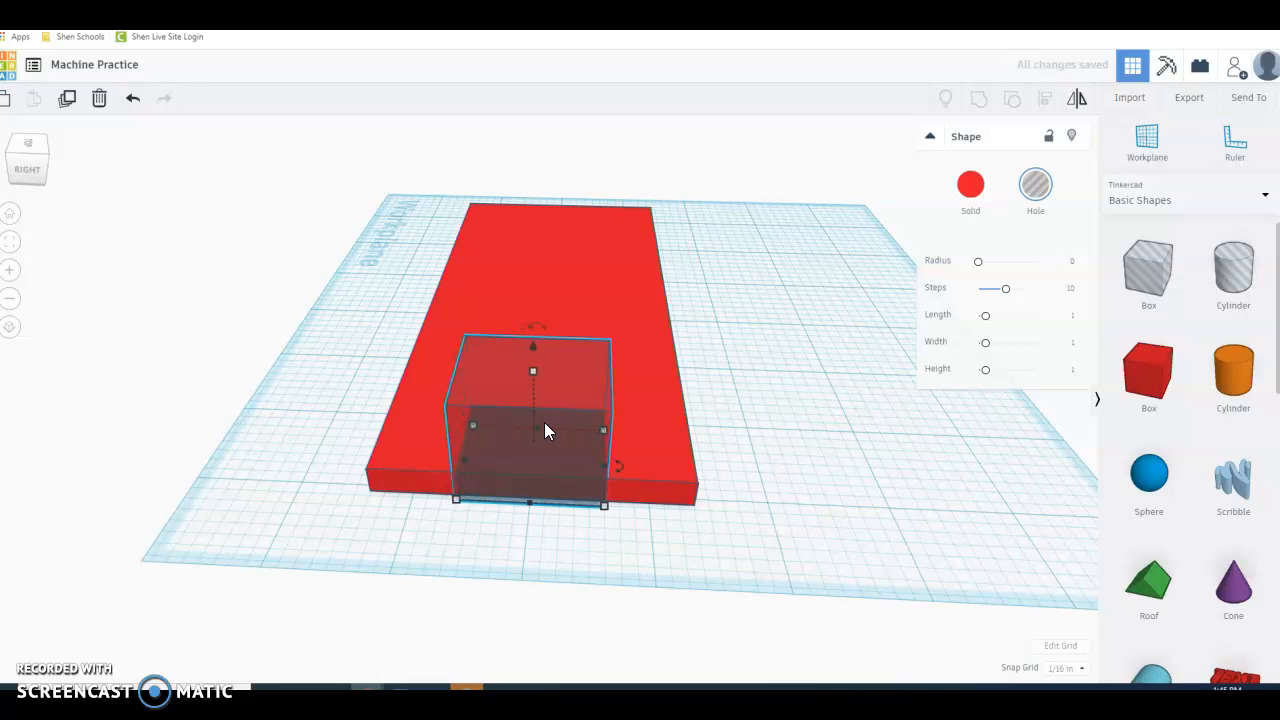
pyautogui.moveTo(557, 561); pyautogui.dragTo(513, 568, button='right')
pyautogui.moveTo(538, 355); pyautogui.dragTo(537, 353, button='right')
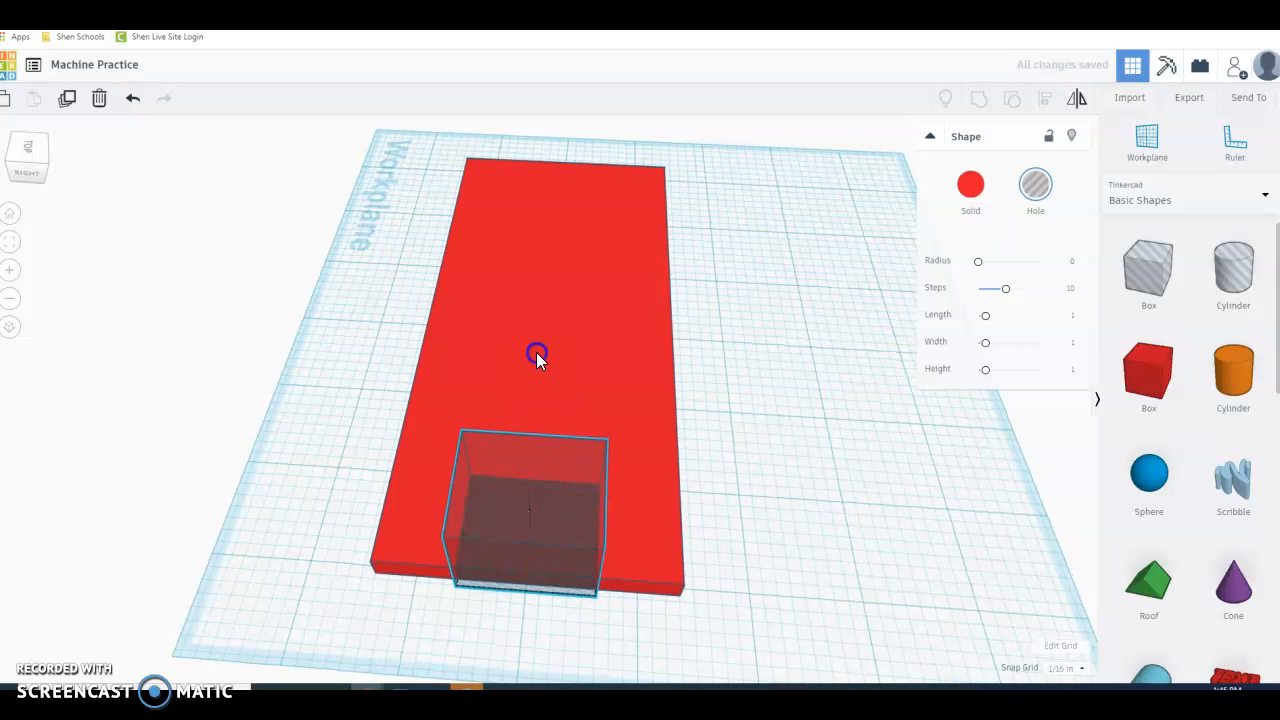
# Step: Slide the plate sideways so its corner meets the box hole, and nudge the hole to the middle of the plate's short end
pyautogui.moveTo(546, 355); pyautogui.dragTo(592, 351)
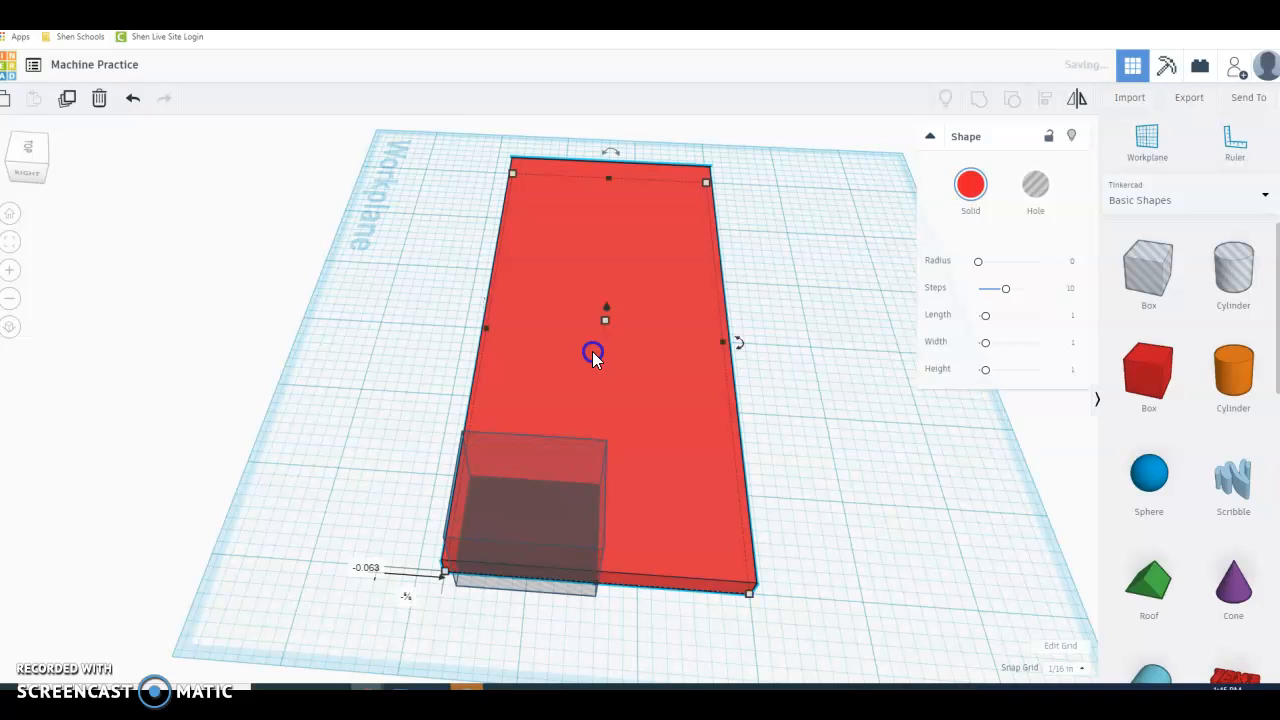
pyautogui.click(515, 515)
pyautogui.press('Right')
pyautogui.press('Right')
pyautogui.press('Right')
pyautogui.press('Right')
pyautogui.press('Right')
pyautogui.press('Right')
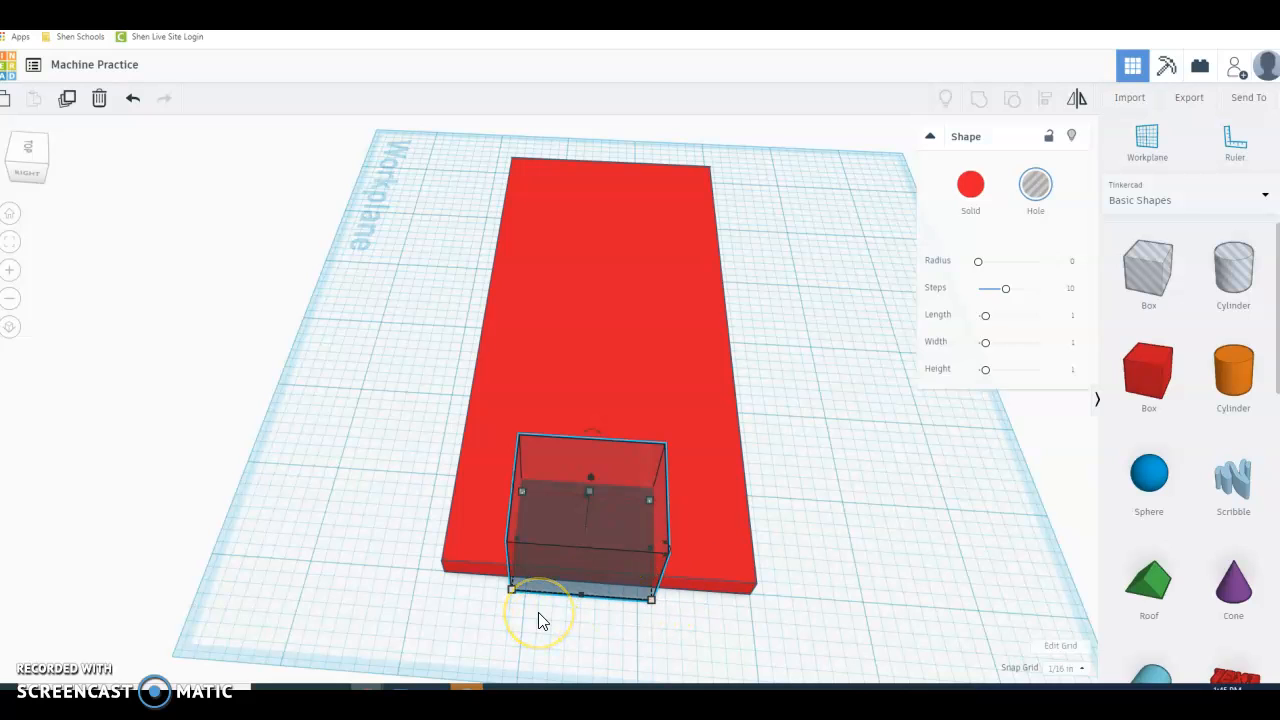
pyautogui.press('Right')
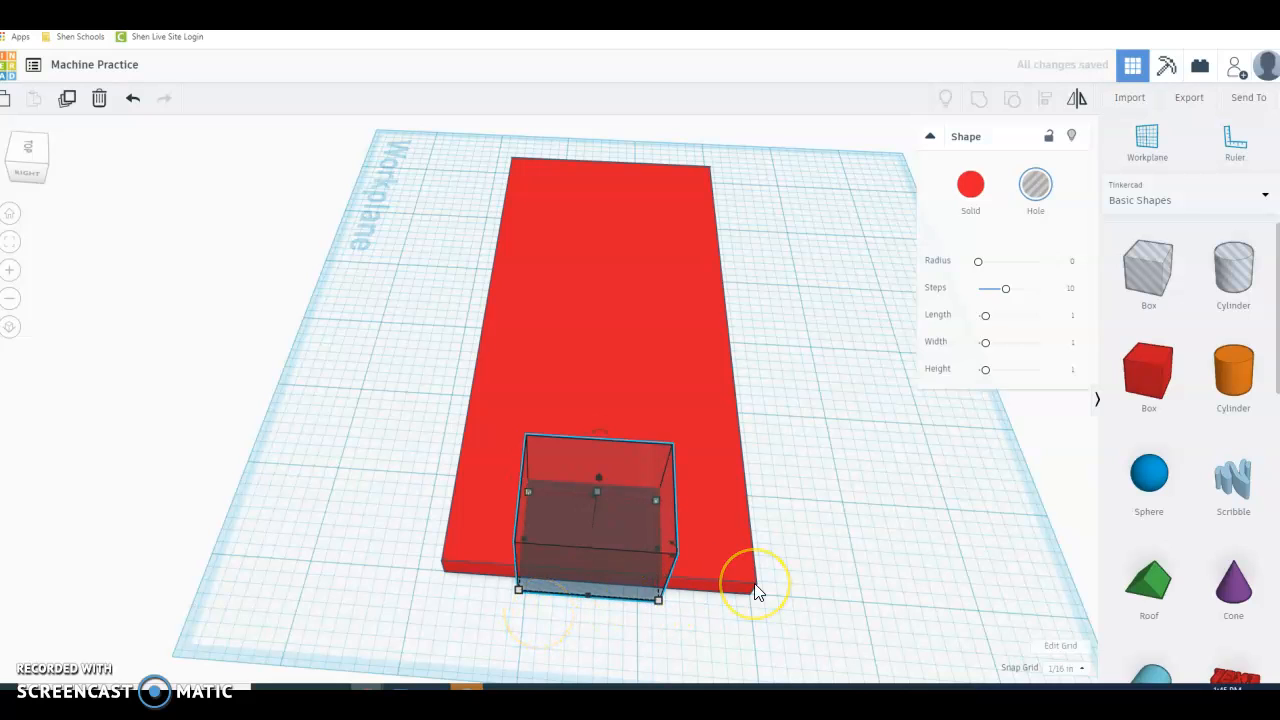
pyautogui.press('Right')
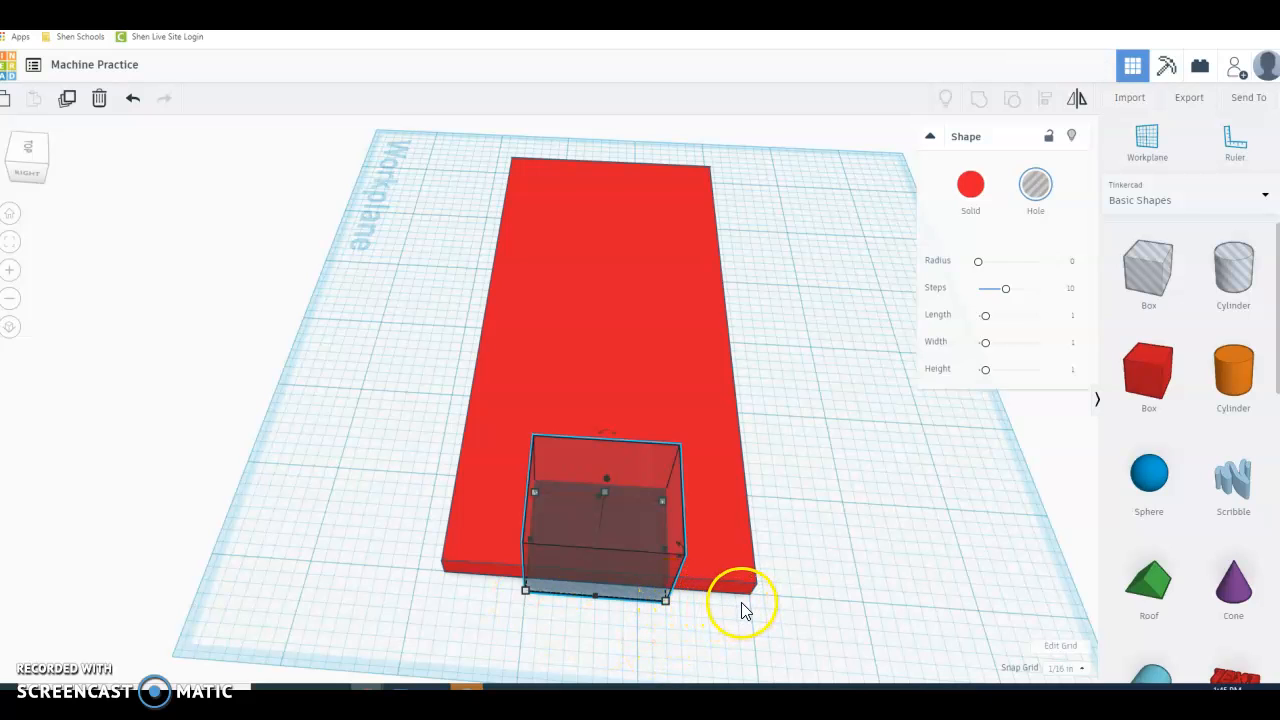
pyautogui.moveTo(770, 588); pyautogui.dragTo(531, 543, button='right')
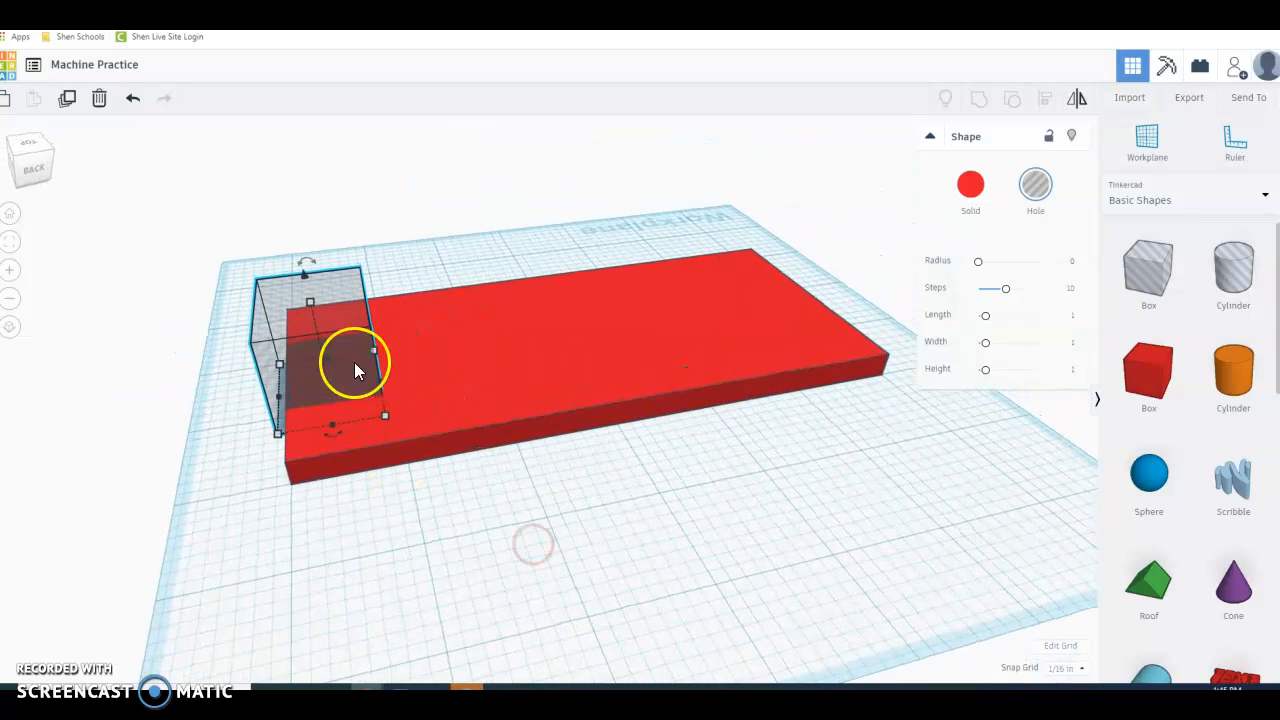
pyautogui.moveTo(415, 537); pyautogui.dragTo(435, 524, button='right')
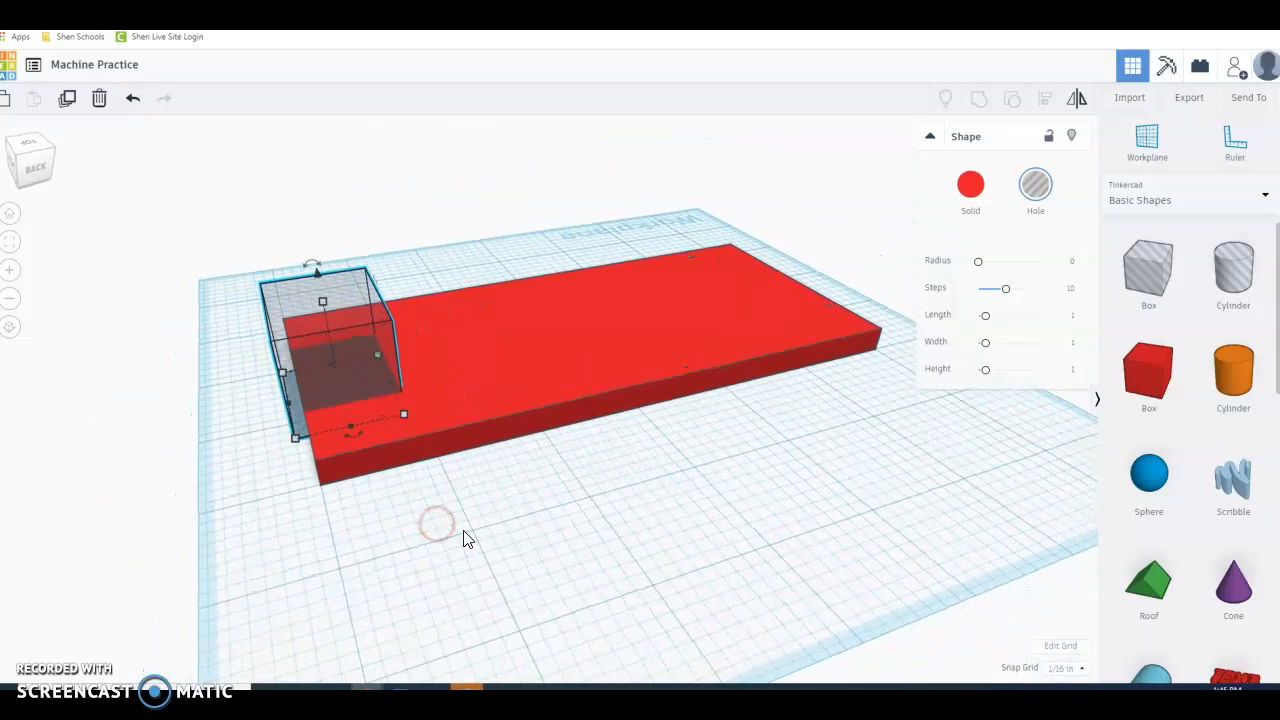
# Step: Nudge the box hole flush with the plate's short end and lower its height to just above the plate's surface
pyautogui.press('Right')
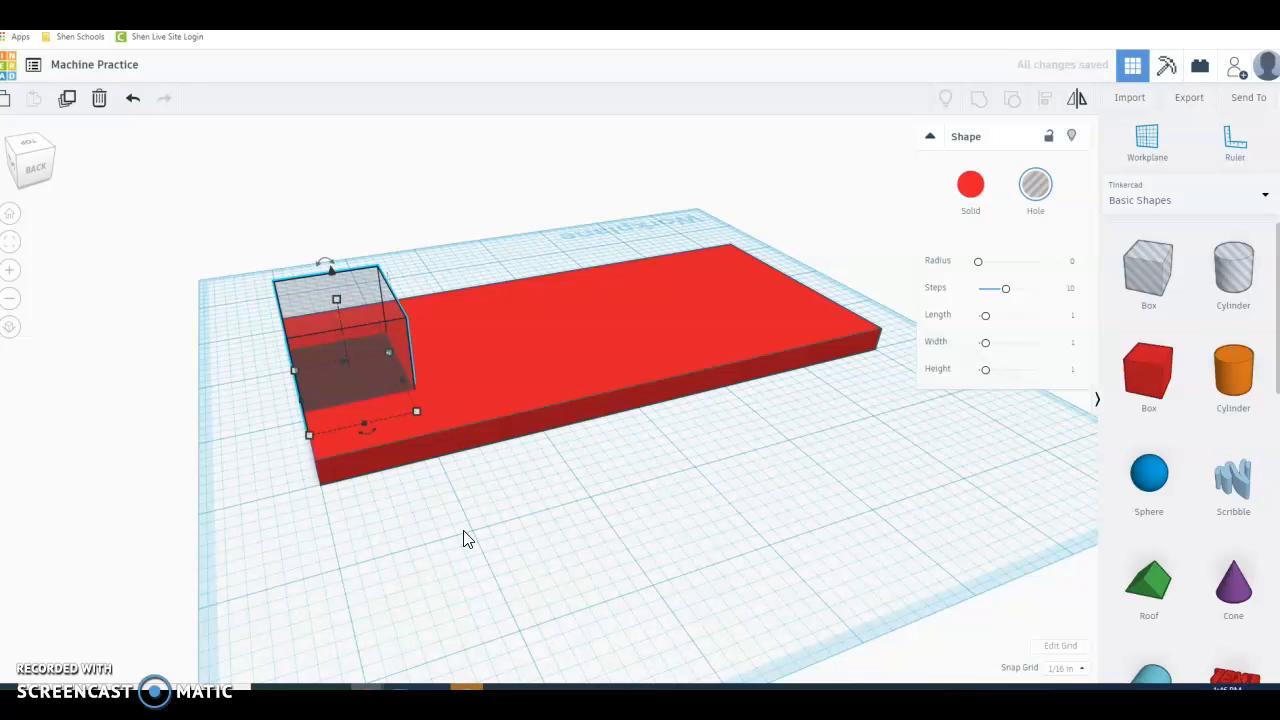
pyautogui.moveTo(326, 526); pyautogui.dragTo(396, 543, button='right')
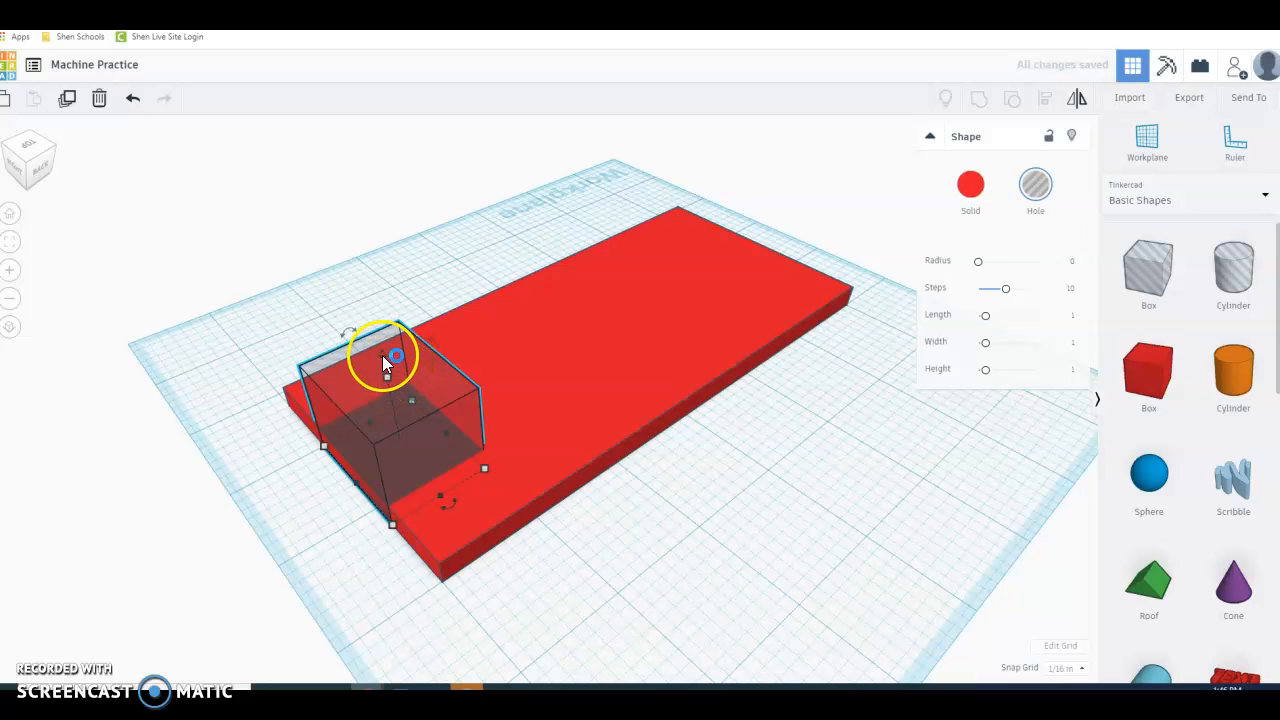
pyautogui.moveTo(387, 375); pyautogui.dragTo(396, 436)
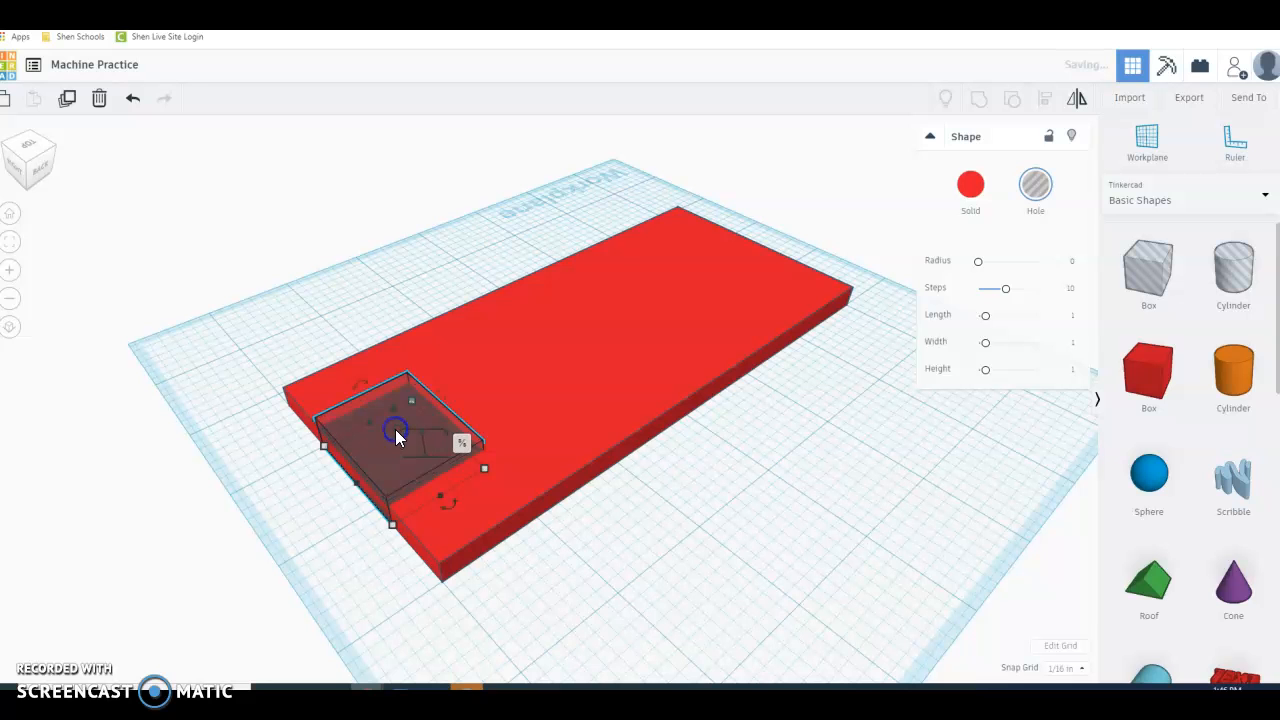
pyautogui.click(649, 570)
pyautogui.moveTo(649, 570); pyautogui.dragTo(560, 603, button='right')
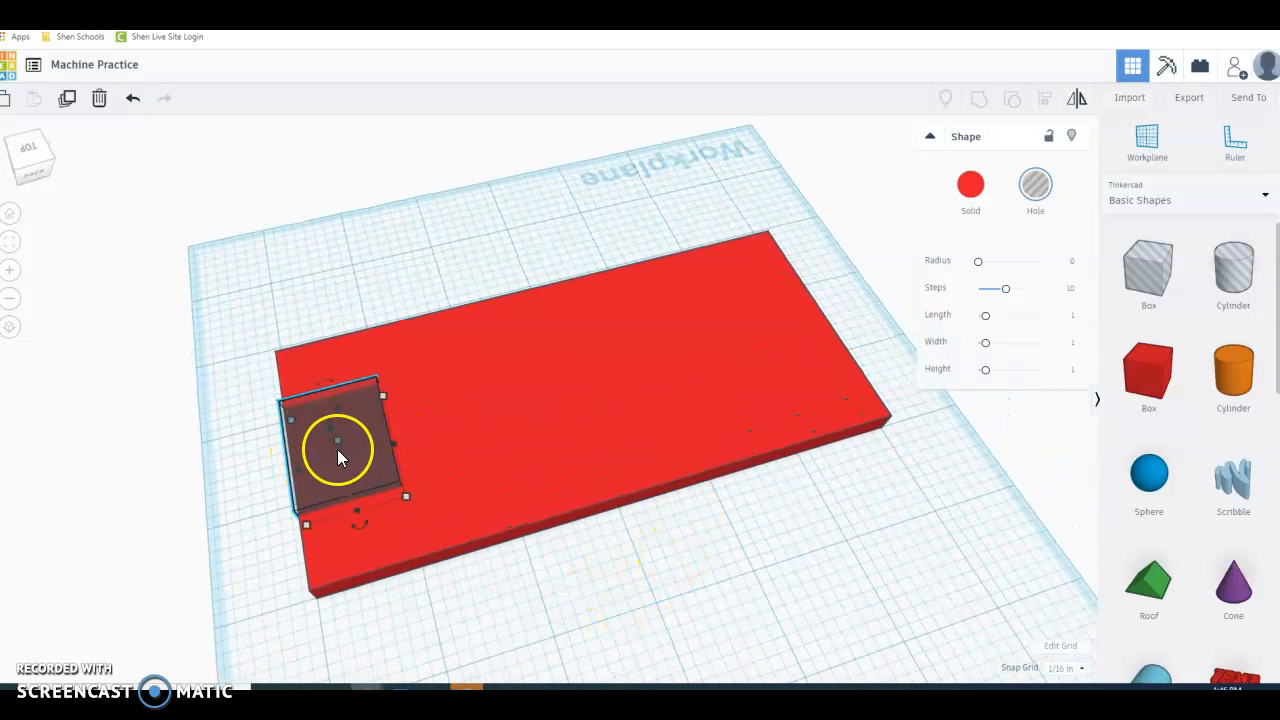
# Step: Group the plate with the box hole to cut the end notch, and inspect the cut from above
pyautogui.keyDown('shift'); pyautogui.click(452, 426); pyautogui.keyUp('shift')
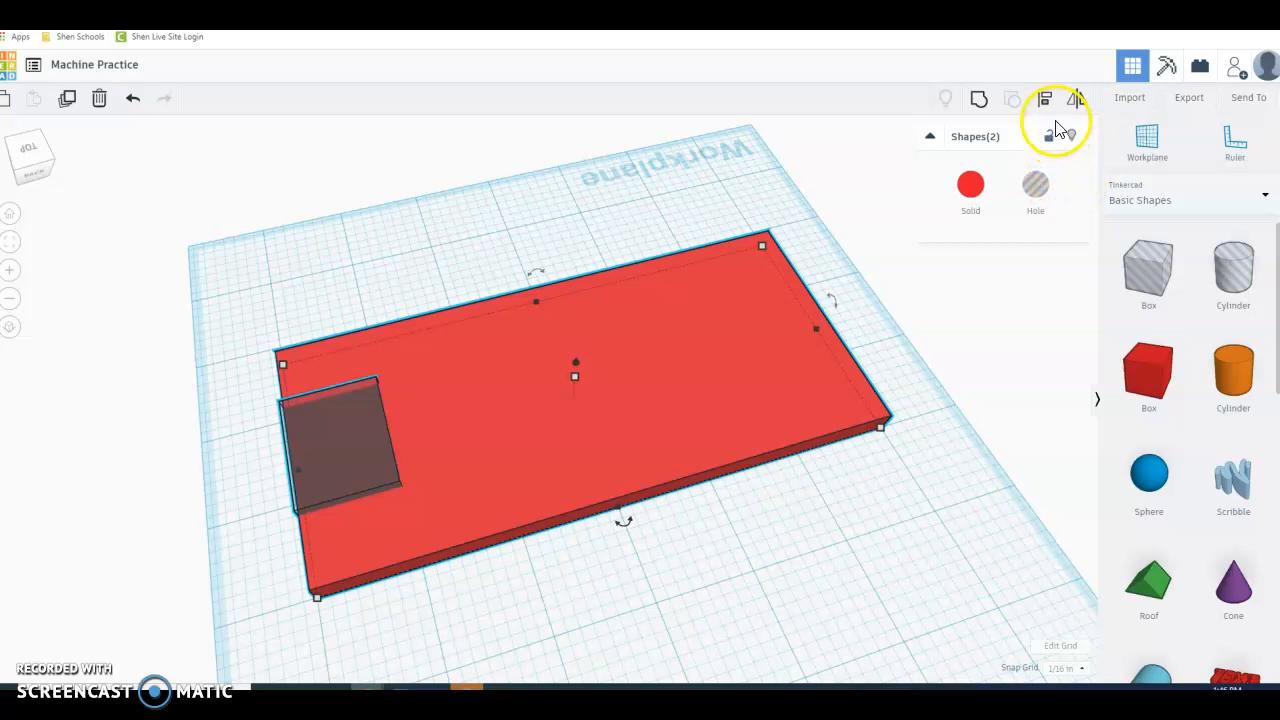
pyautogui.click(977, 103)
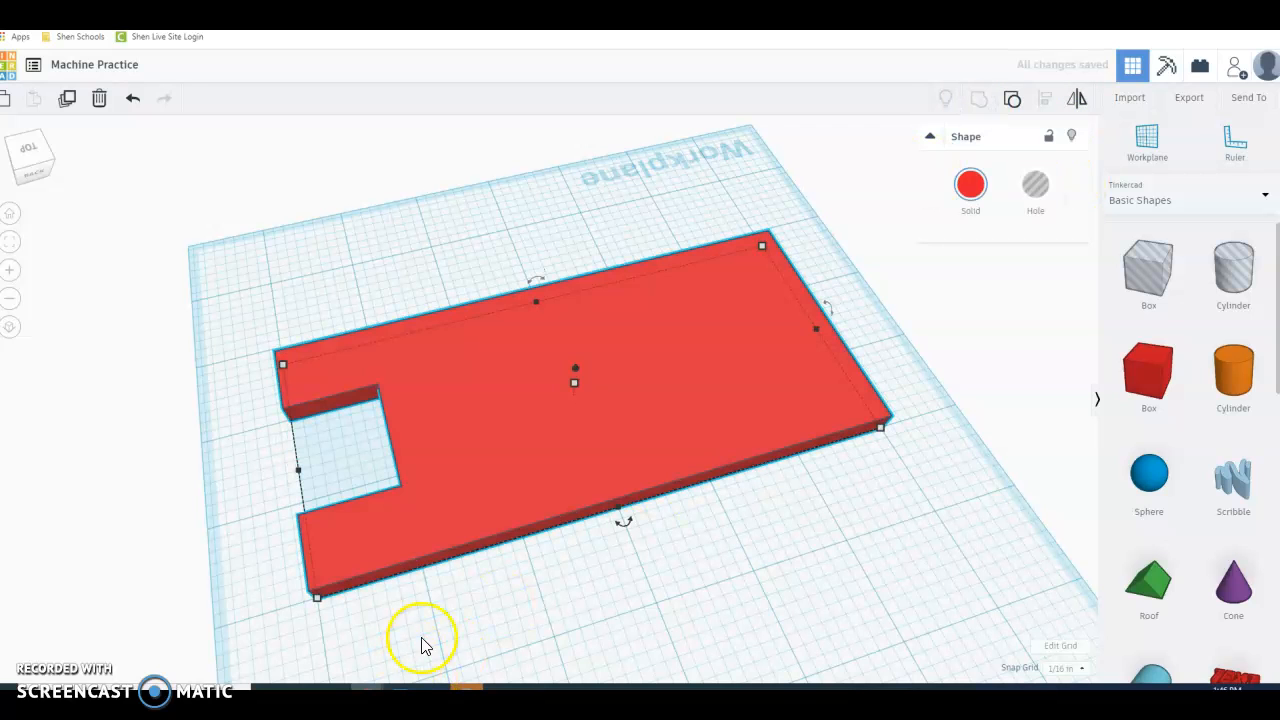
pyautogui.click(486, 642)
pyautogui.moveTo(612, 587); pyautogui.dragTo(1014, 523, button='right')
pyautogui.moveTo(460, 474); pyautogui.dragTo(726, 551, button='right')
pyautogui.moveTo(545, 493); pyautogui.dragTo(516, 504, button='right')
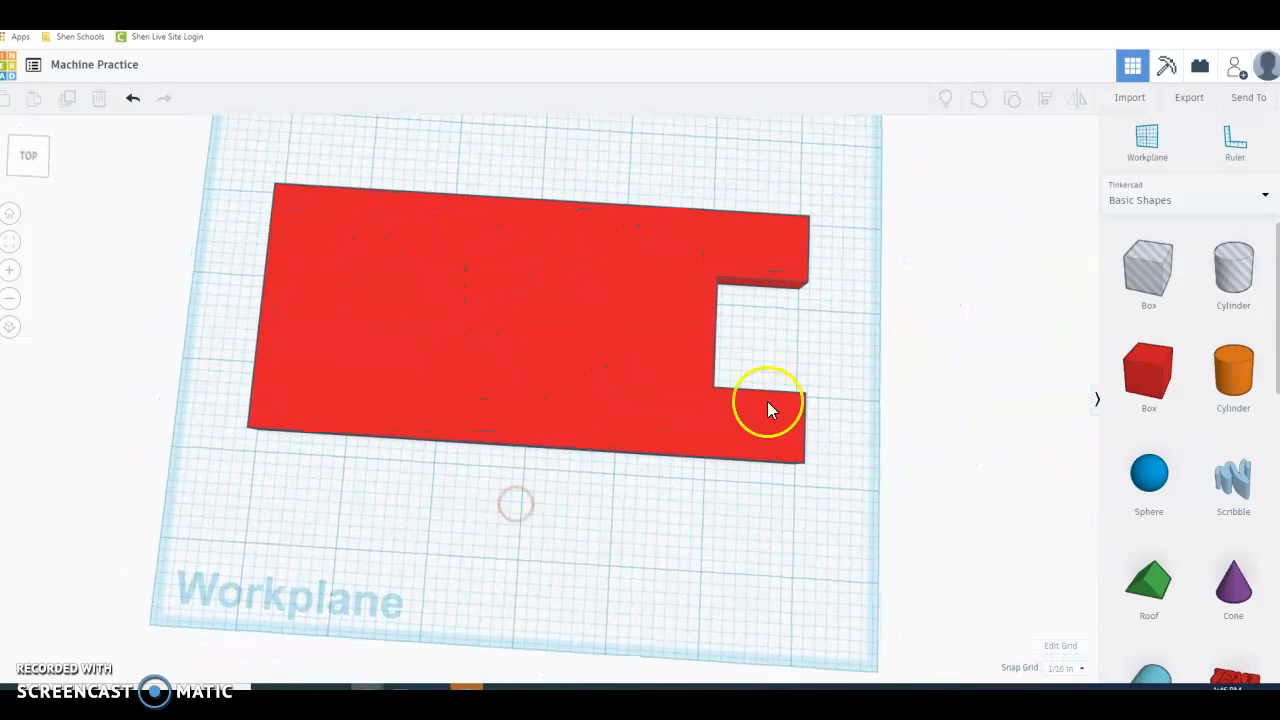
# Step: Check the opposite end's dimensions in the Google Slides drawing, and place a box hole at that end's corner, 3/4 in across the plate
pyautogui.click(500, 15)
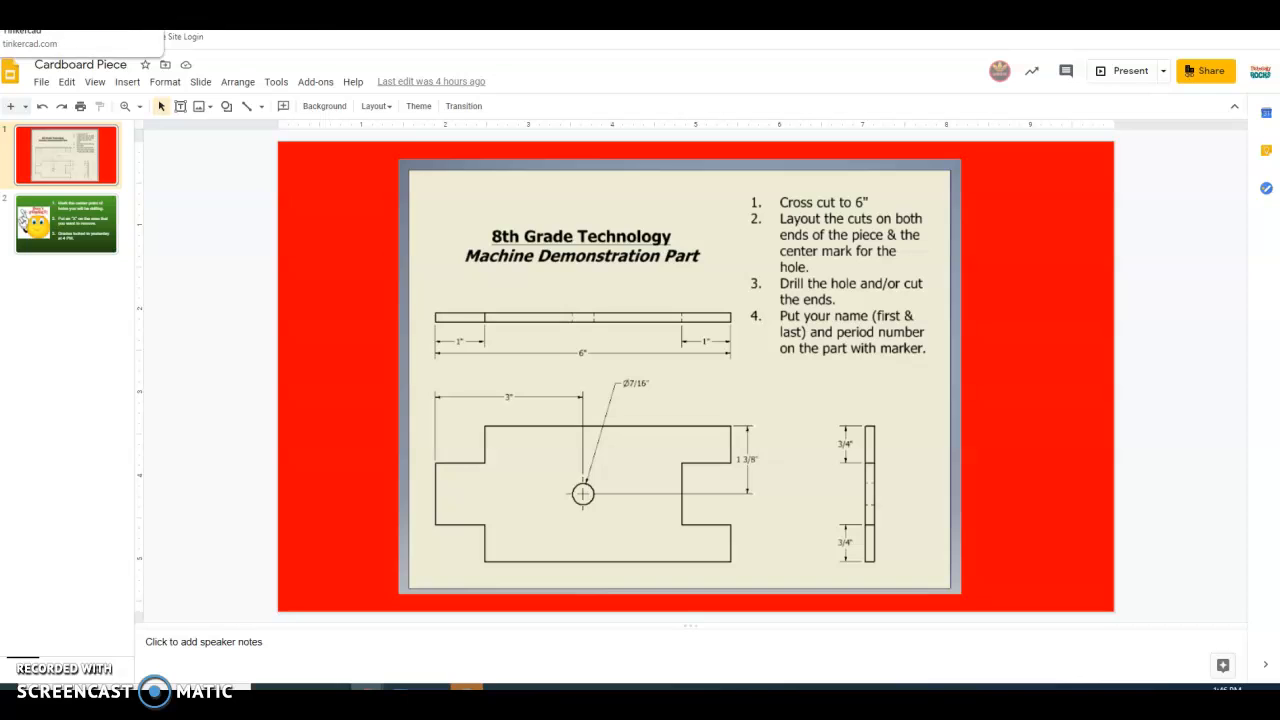
pyautogui.click(60, 22)
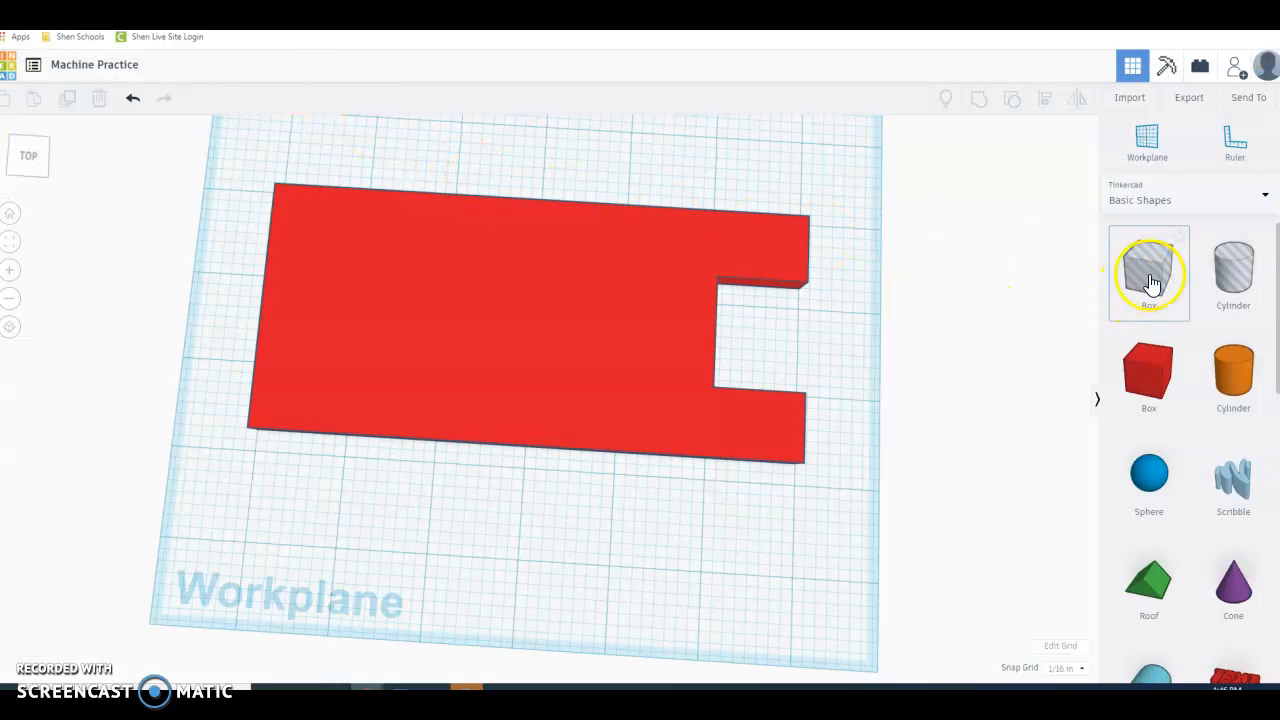
pyautogui.moveTo(1153, 284); pyautogui.dragTo(328, 197)
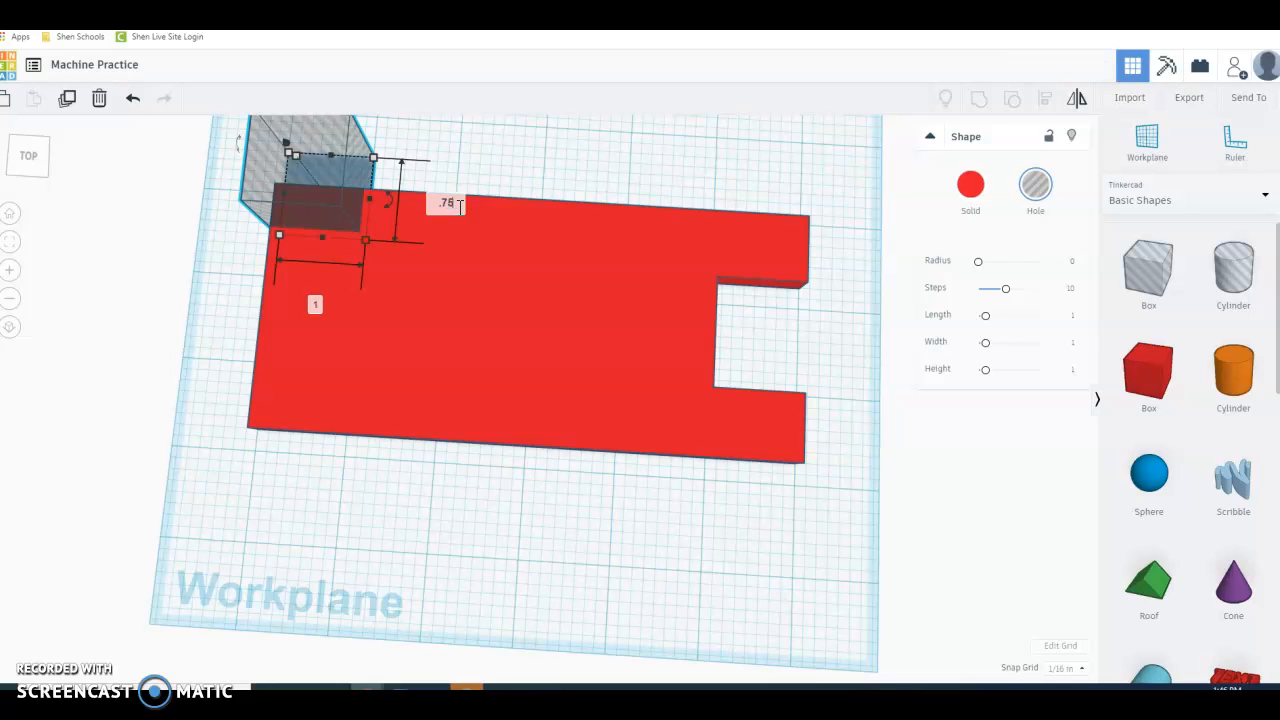
pyautogui.press('Return')
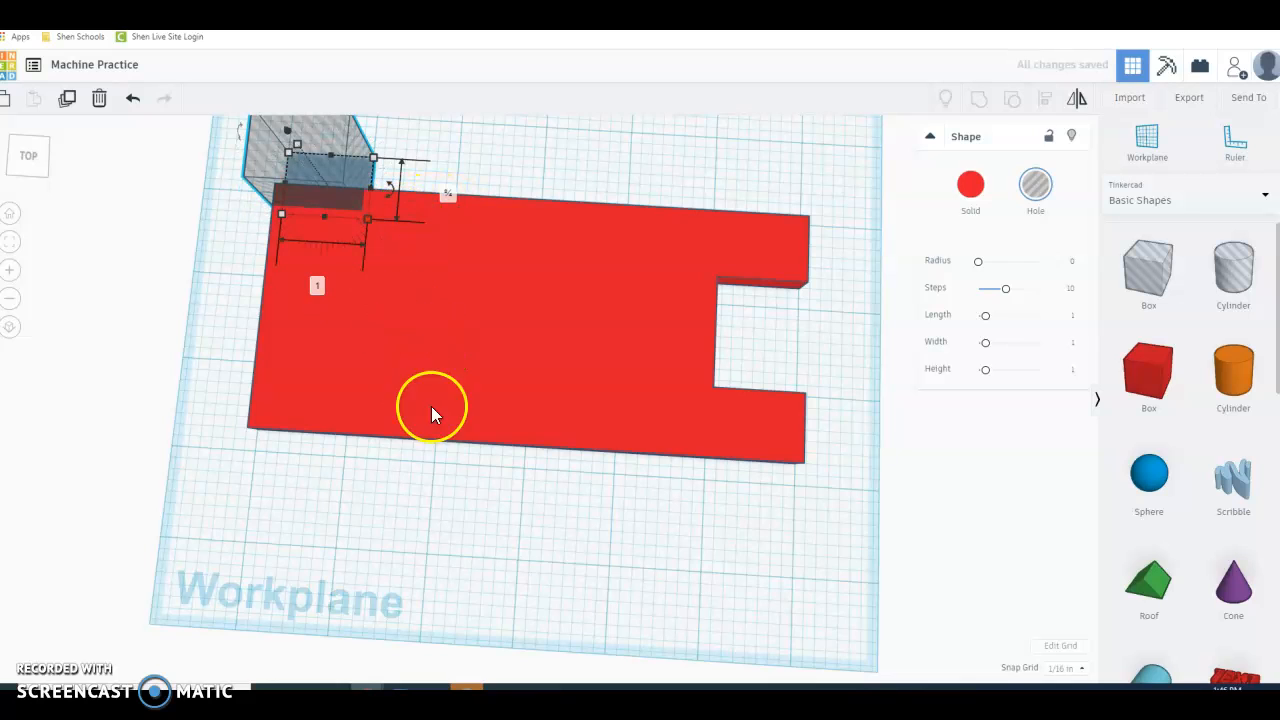
# Step: Nudge the box hole across the plate until it sits flush inside the corner
pyautogui.moveTo(406, 460); pyautogui.dragTo(573, 552, button='middle')
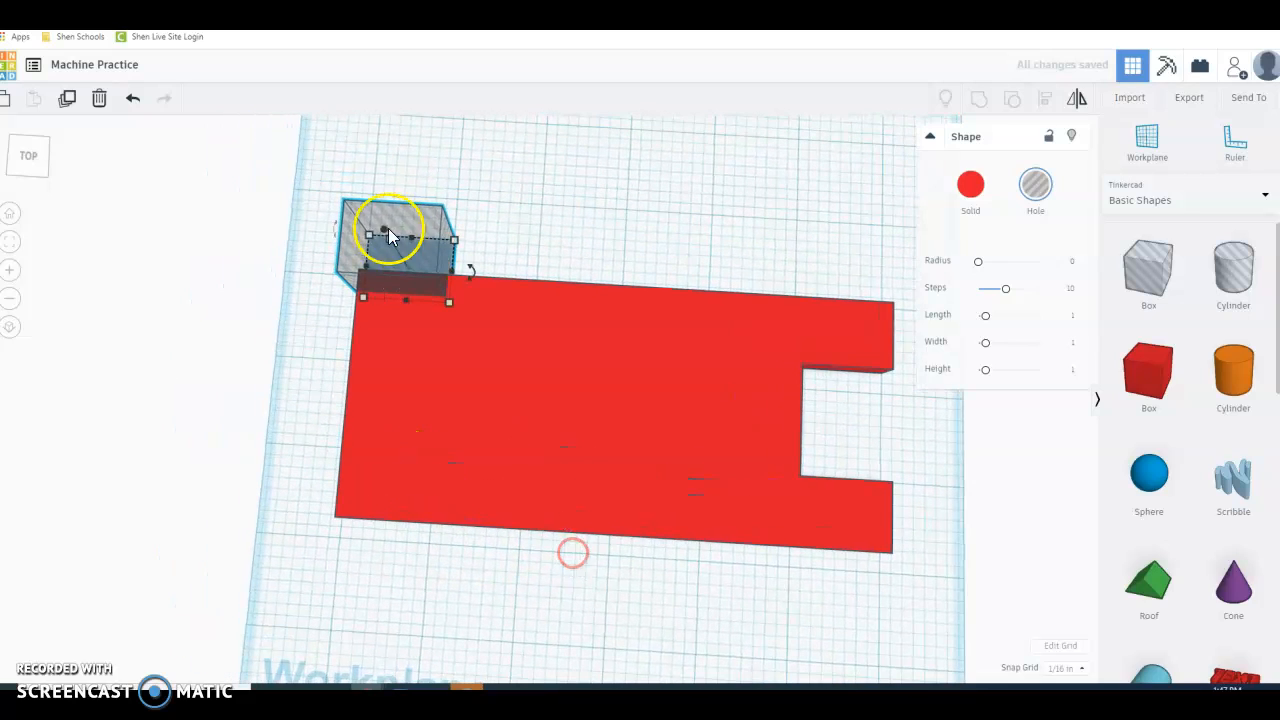
pyautogui.moveTo(336, 392); pyautogui.dragTo(651, 277, button='right')
pyautogui.click(420, 302)
pyautogui.press('Right')
pyautogui.press('Right')
pyautogui.press('Right')
pyautogui.press('Right')
pyautogui.press('Right')
pyautogui.press('Right')
pyautogui.press('Right')
pyautogui.press('Right')
pyautogui.press('Right')
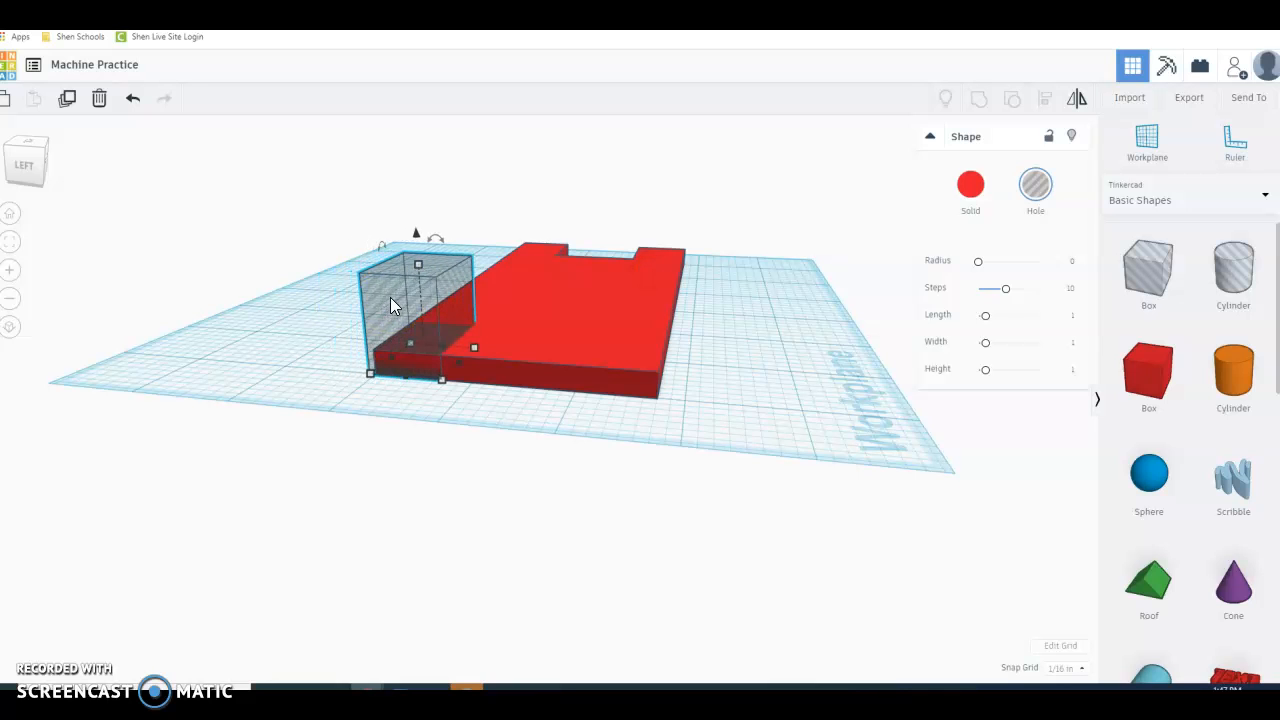
# Step: Lower the corner box hole's height to 0.313 in and group it with the plate to cut out the corner
pyautogui.moveTo(363, 408); pyautogui.dragTo(474, 440, button='right')
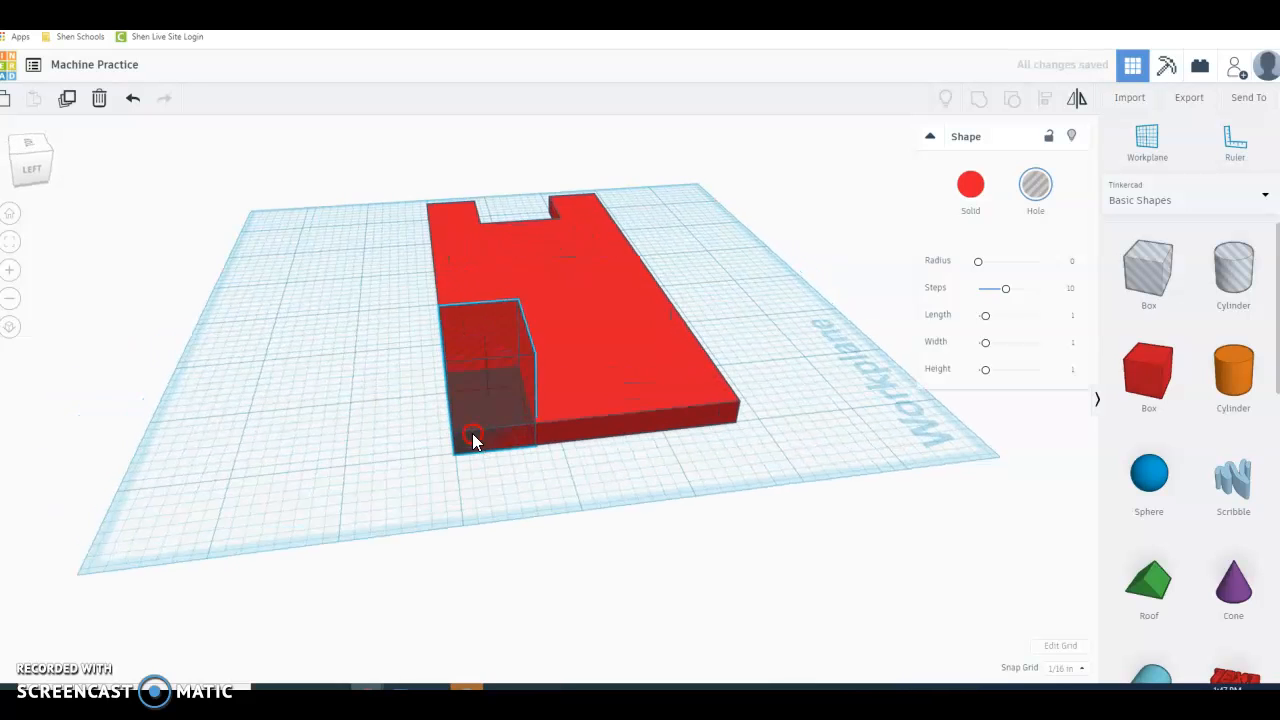
pyautogui.scroll(5, 472, 440)
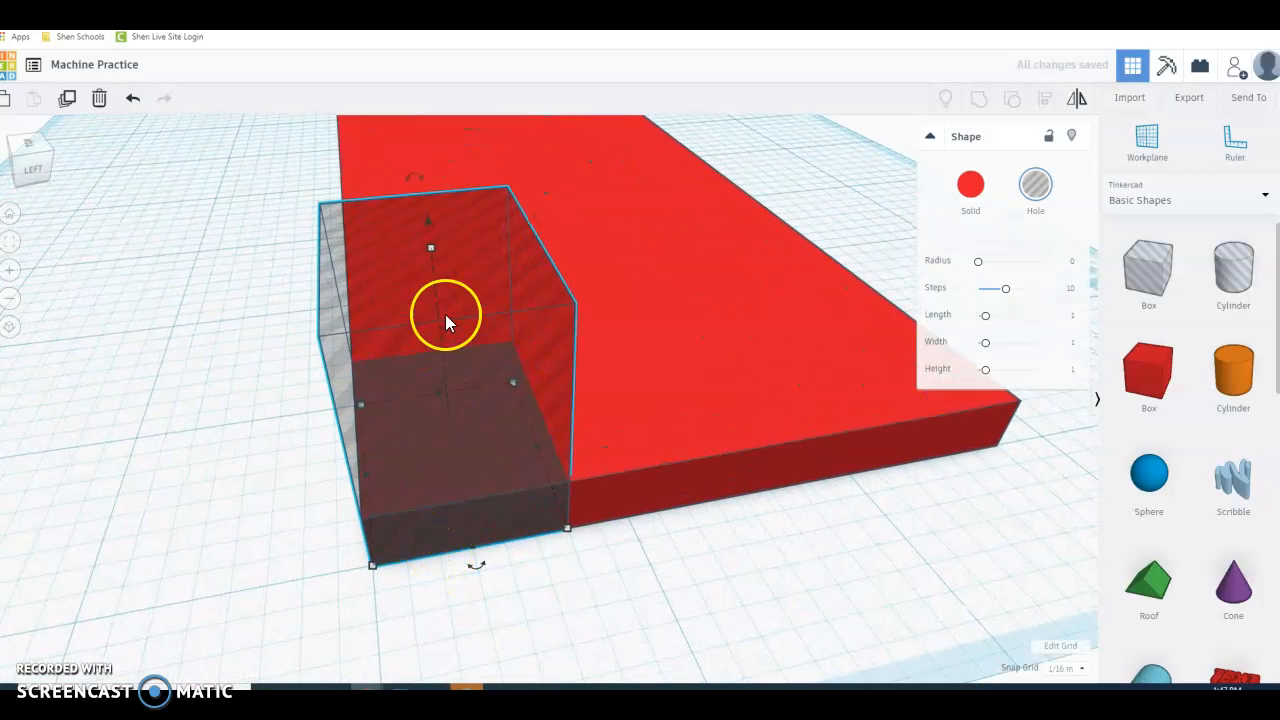
pyautogui.moveTo(428, 254); pyautogui.dragTo(448, 409)
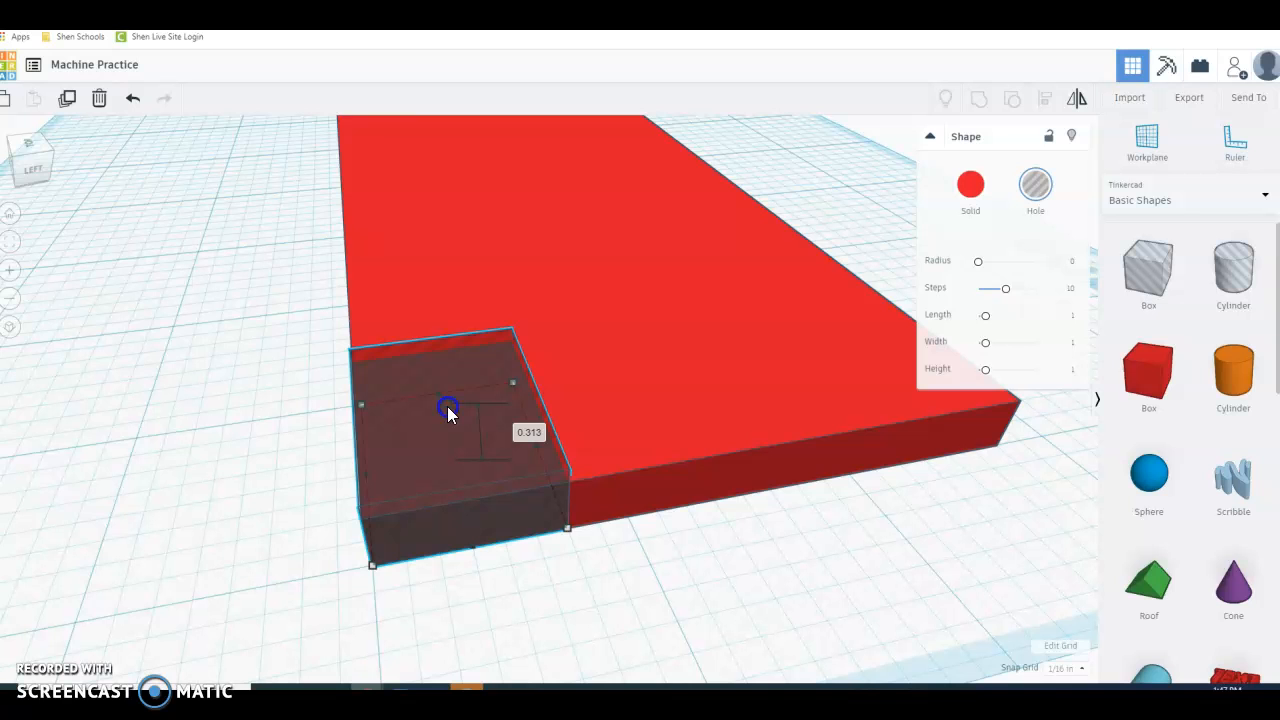
pyautogui.moveTo(566, 600); pyautogui.dragTo(276, 610, button='right')
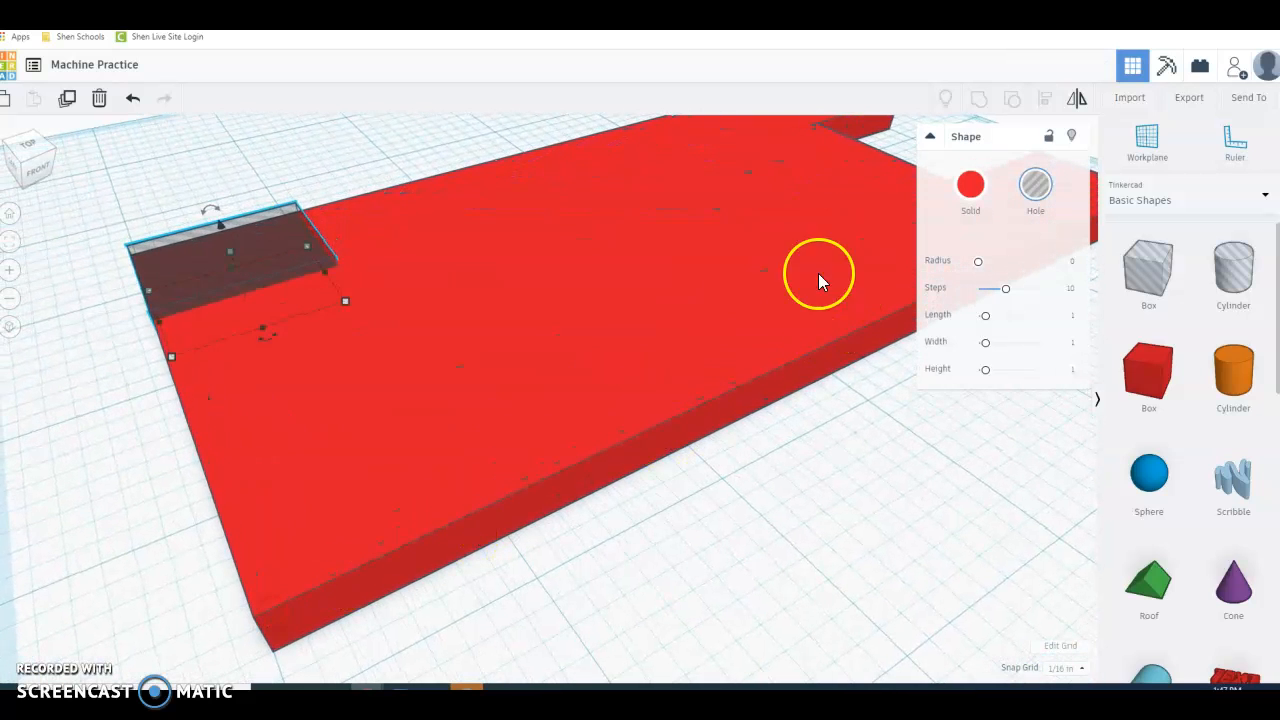
pyautogui.keyDown('shift'); pyautogui.click(446, 297); pyautogui.keyUp('shift')
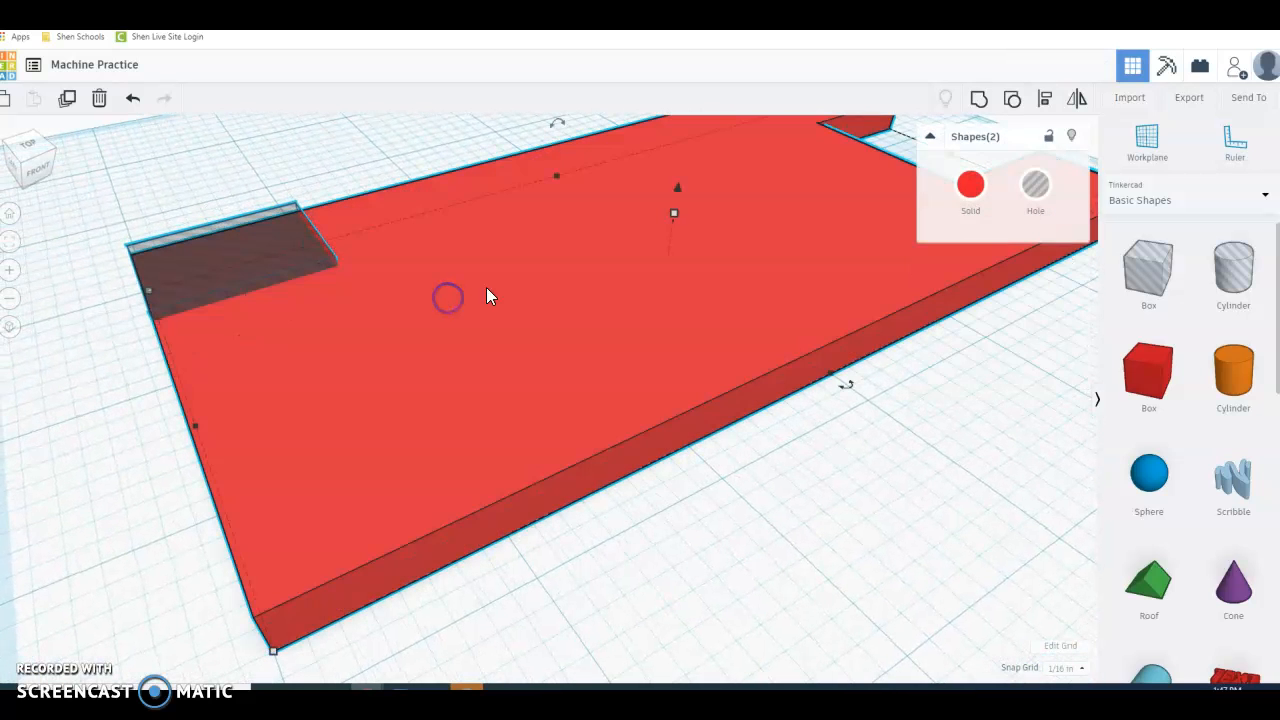
pyautogui.click(980, 99)
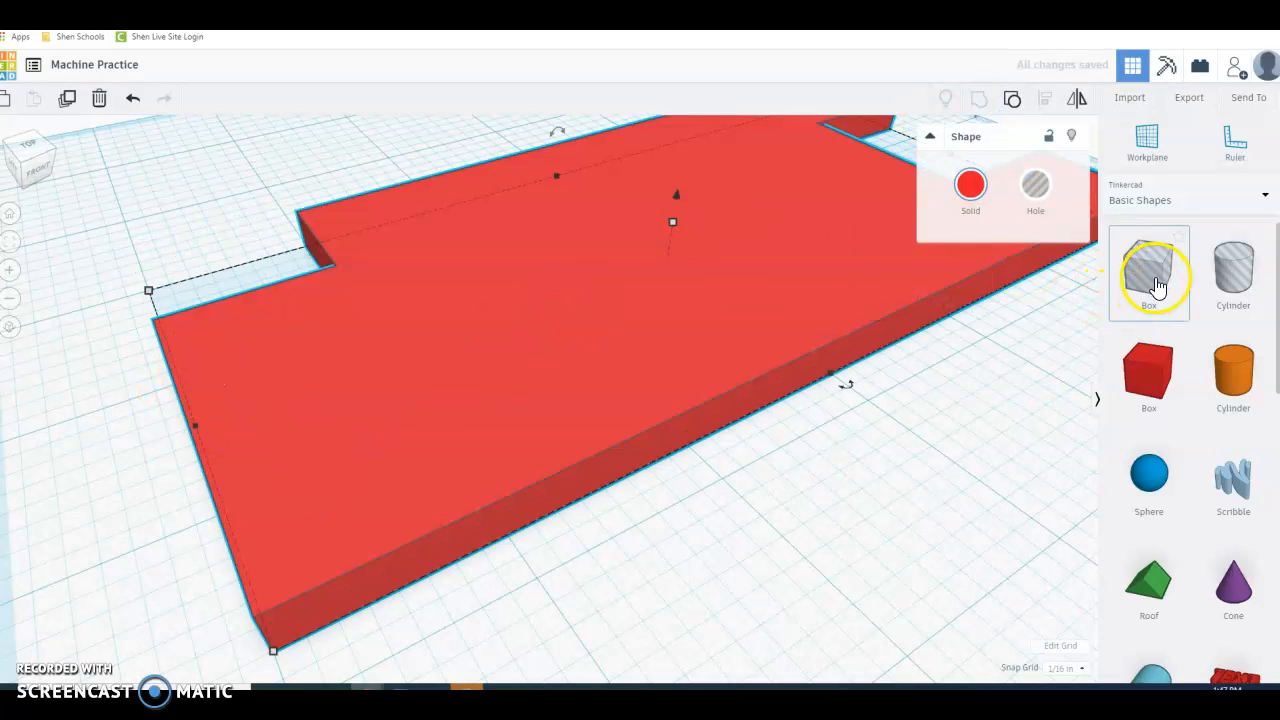
# Step: Place another box hole at the remaining corner of the same end and set its size across the plate to 3/4 in
pyautogui.scroll(-5, 806, 423)
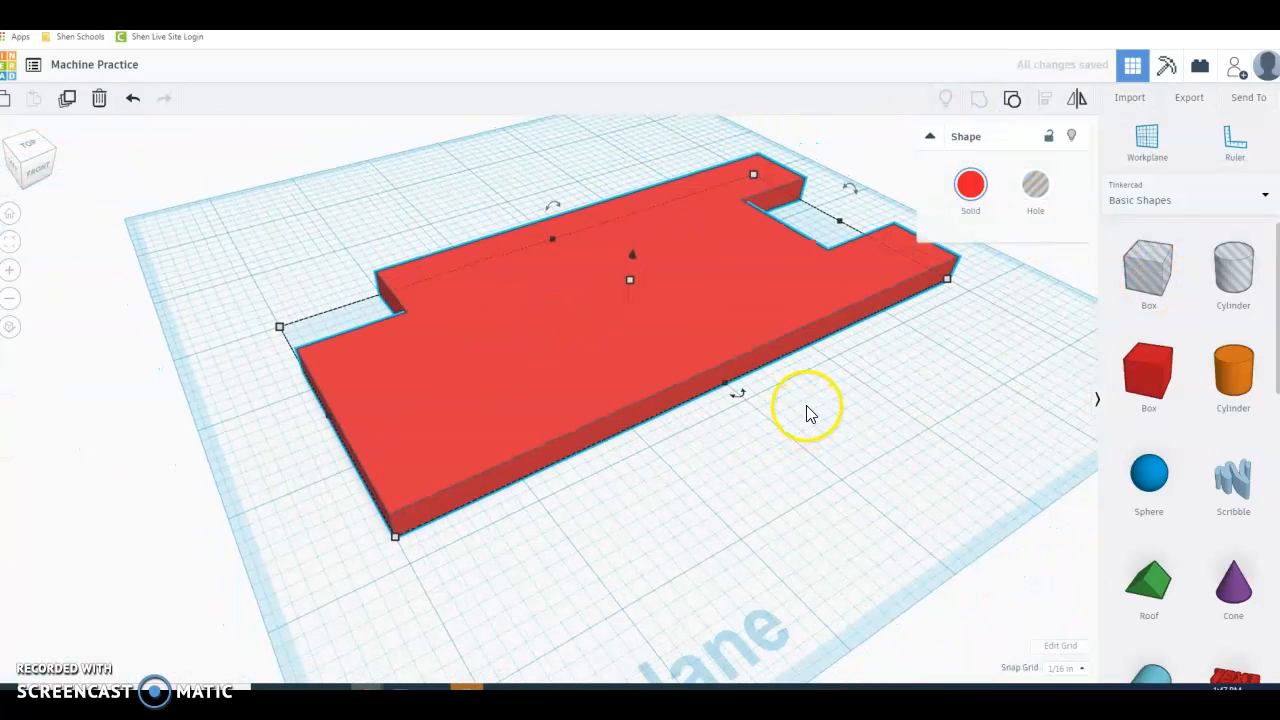
pyautogui.moveTo(809, 421); pyautogui.dragTo(741, 450, button='right')
pyautogui.click(1149, 276)
pyautogui.moveTo(1149, 283); pyautogui.dragTo(374, 500)
pyautogui.moveTo(427, 429)
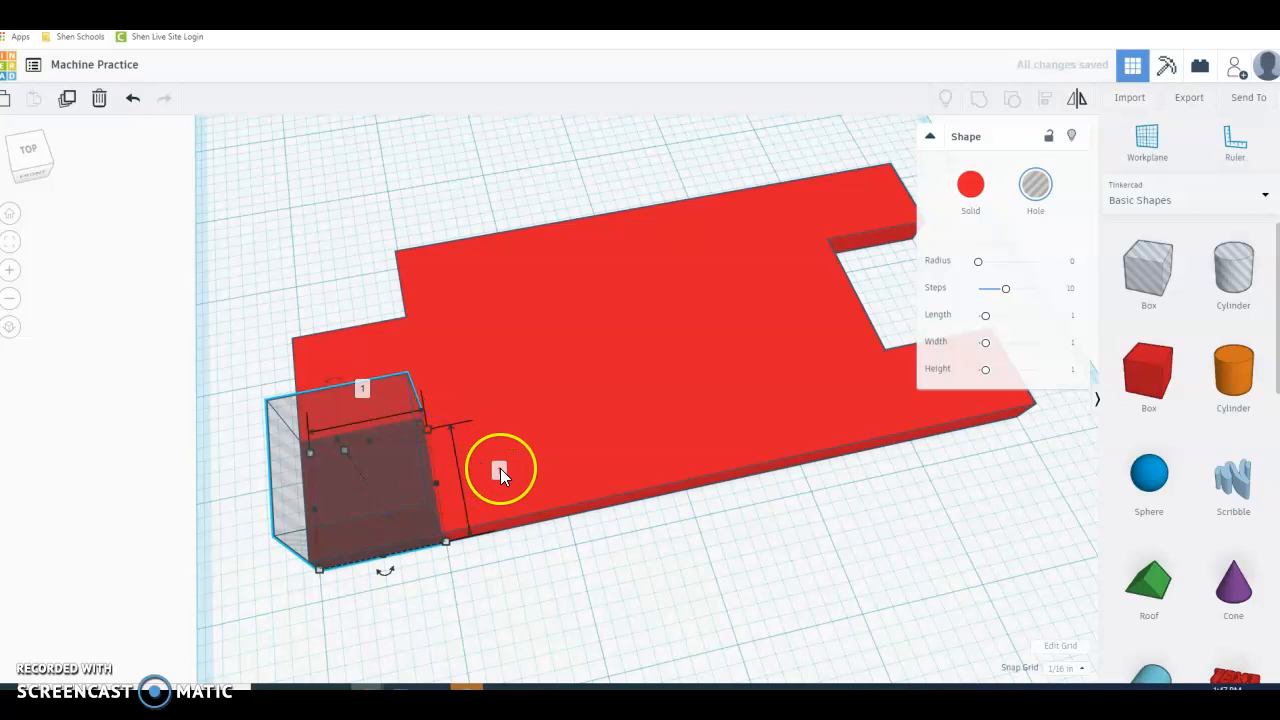
pyautogui.press('Return')
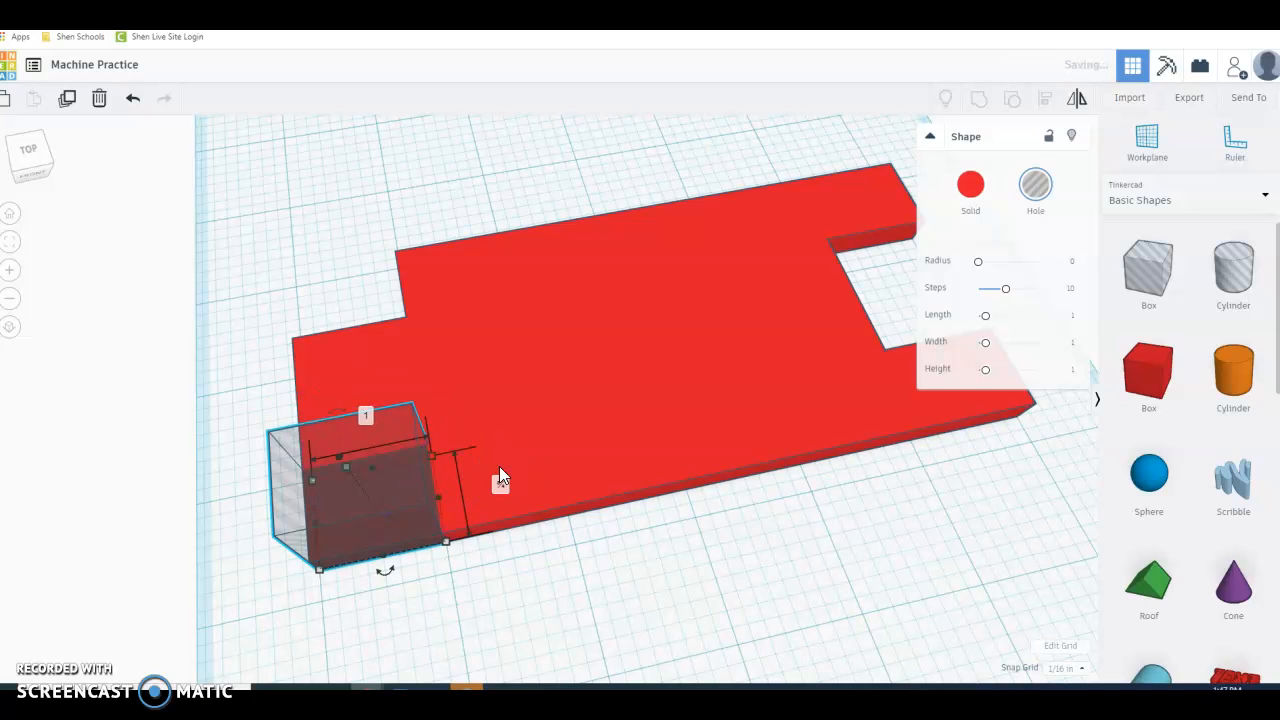
# Step: Lower the second corner box hole's height to 0.312 in and group it with the plate to cut out that corner
pyautogui.moveTo(417, 586); pyautogui.dragTo(535, 497, button='right')
pyautogui.moveTo(470, 217); pyautogui.dragTo(481, 320)
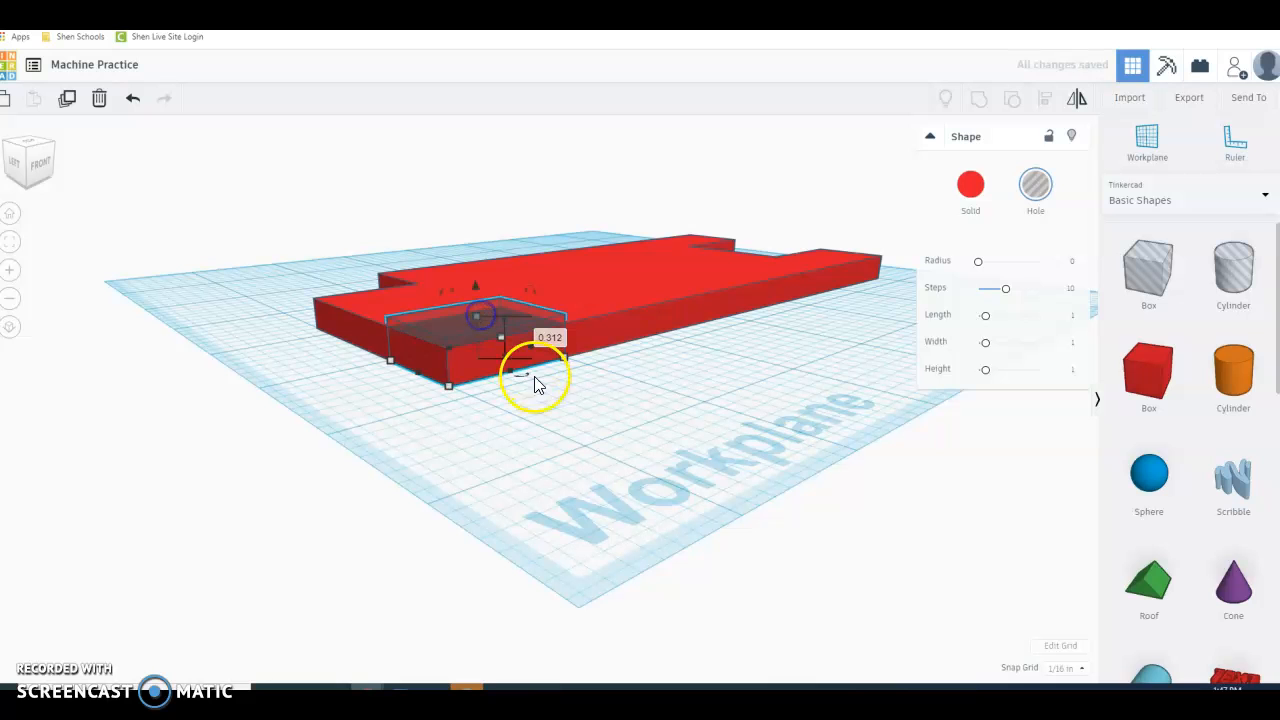
pyautogui.moveTo(729, 429); pyautogui.dragTo(486, 505, button='right')
pyautogui.keyDown('shift'); pyautogui.click(519, 405); pyautogui.keyUp('shift')
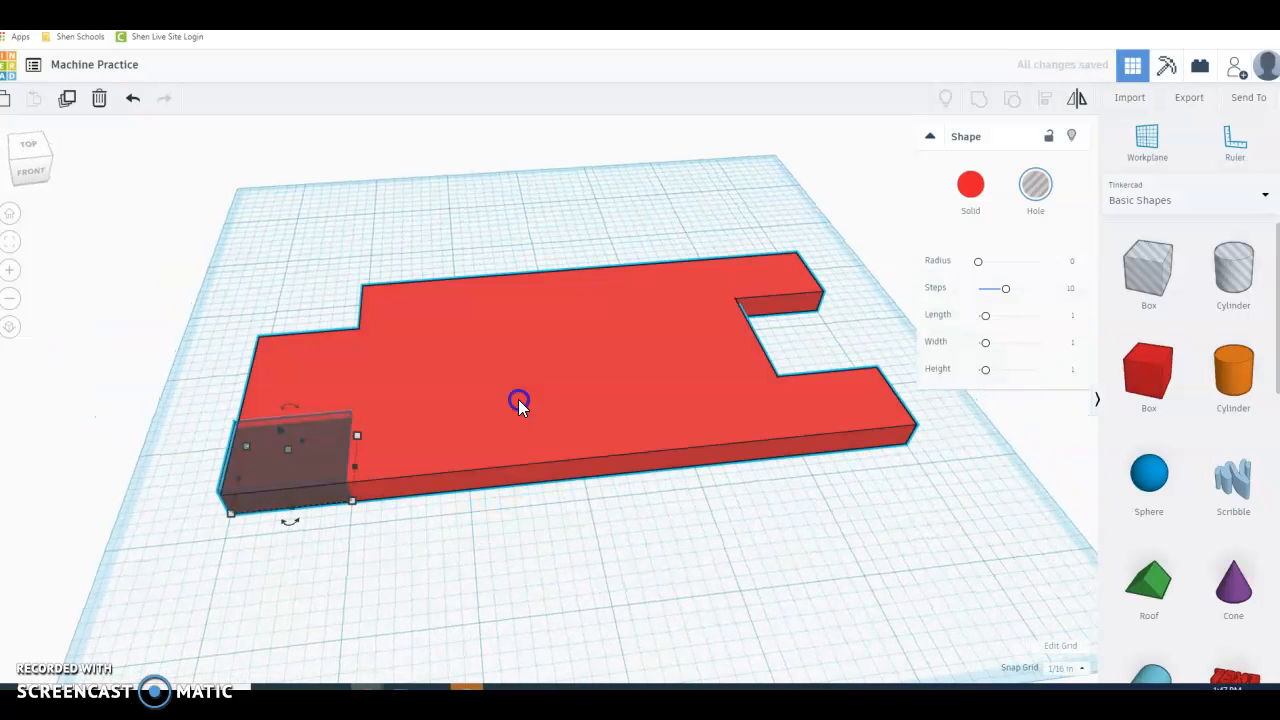
pyautogui.click(979, 105)
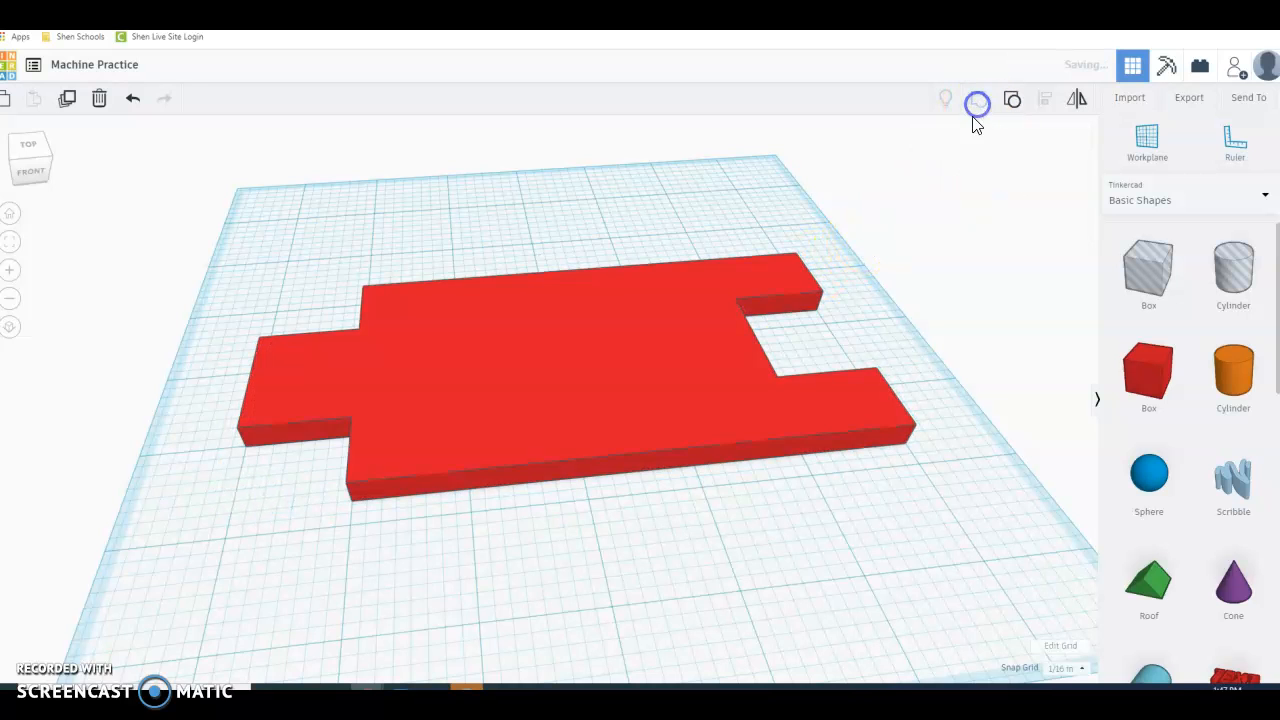
pyautogui.moveTo(728, 522); pyautogui.dragTo(696, 558, button='right')
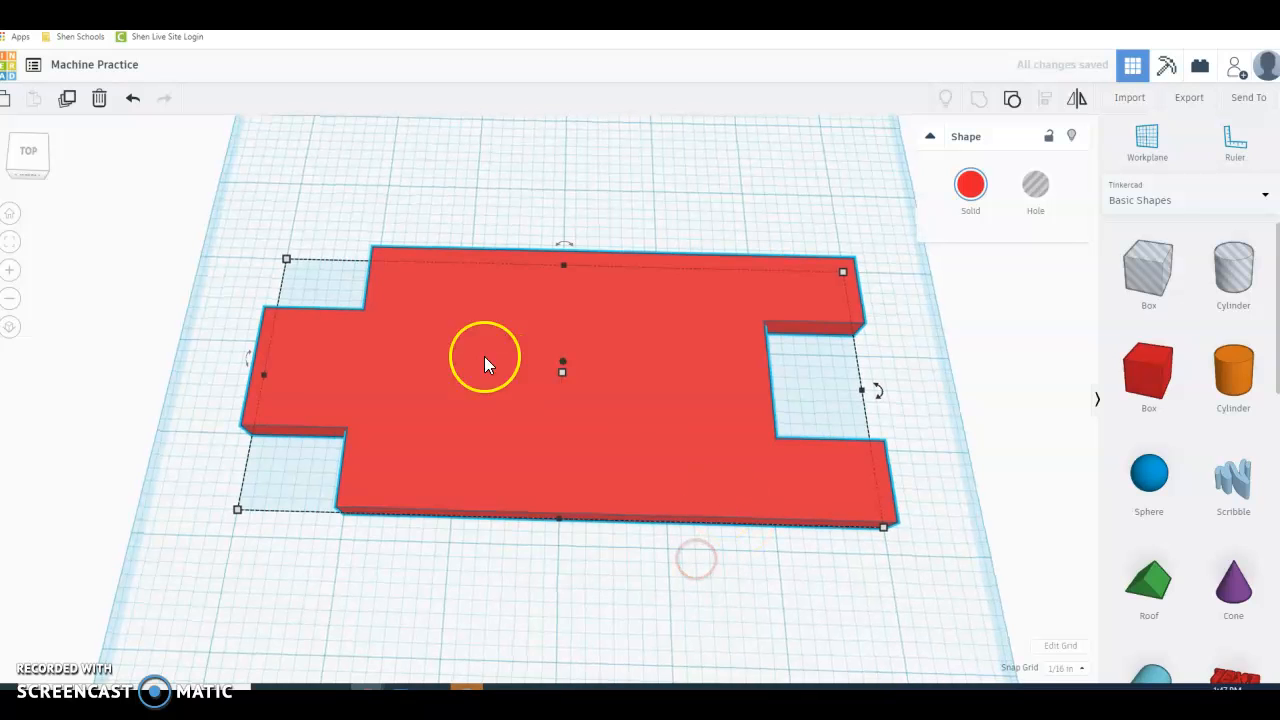
# Step: Check the centre hole's dimensions in the Google Slides drawing and place a cylinder hole near the middle of the plate
pyautogui.click(460, 5)
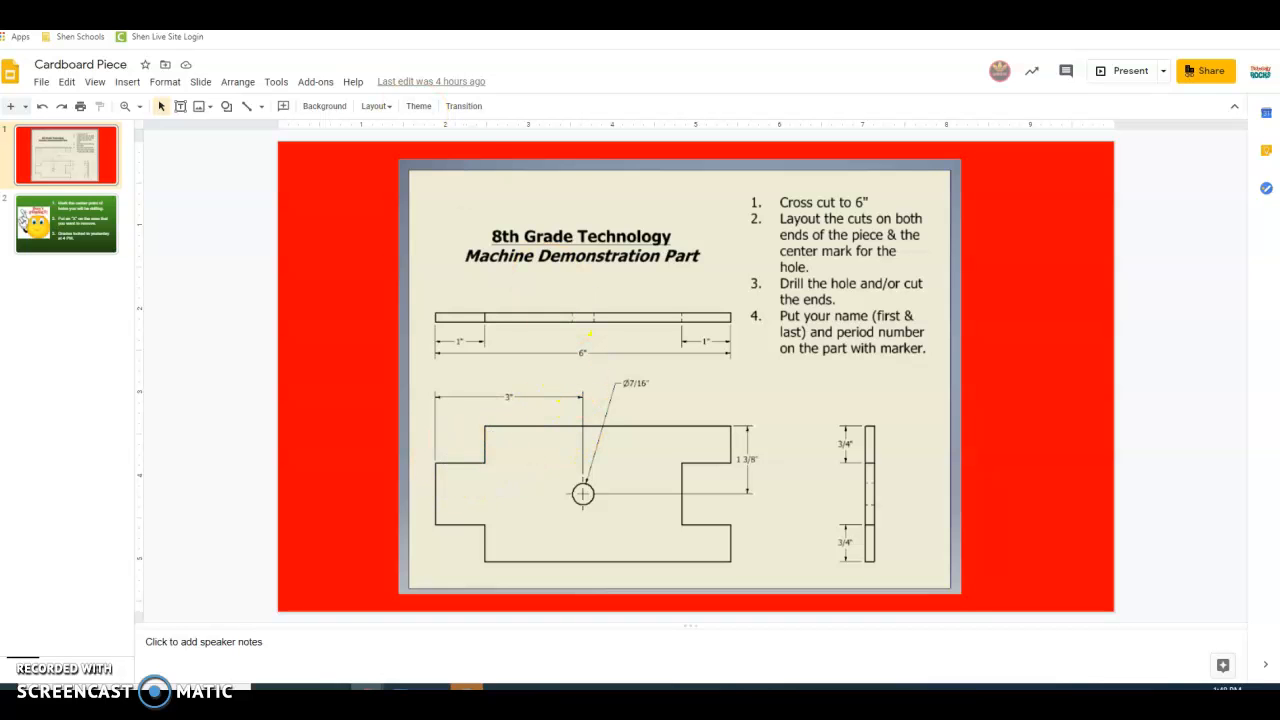
pyautogui.hotkey('ctrl', 'Tab')
pyautogui.click(1230, 277)
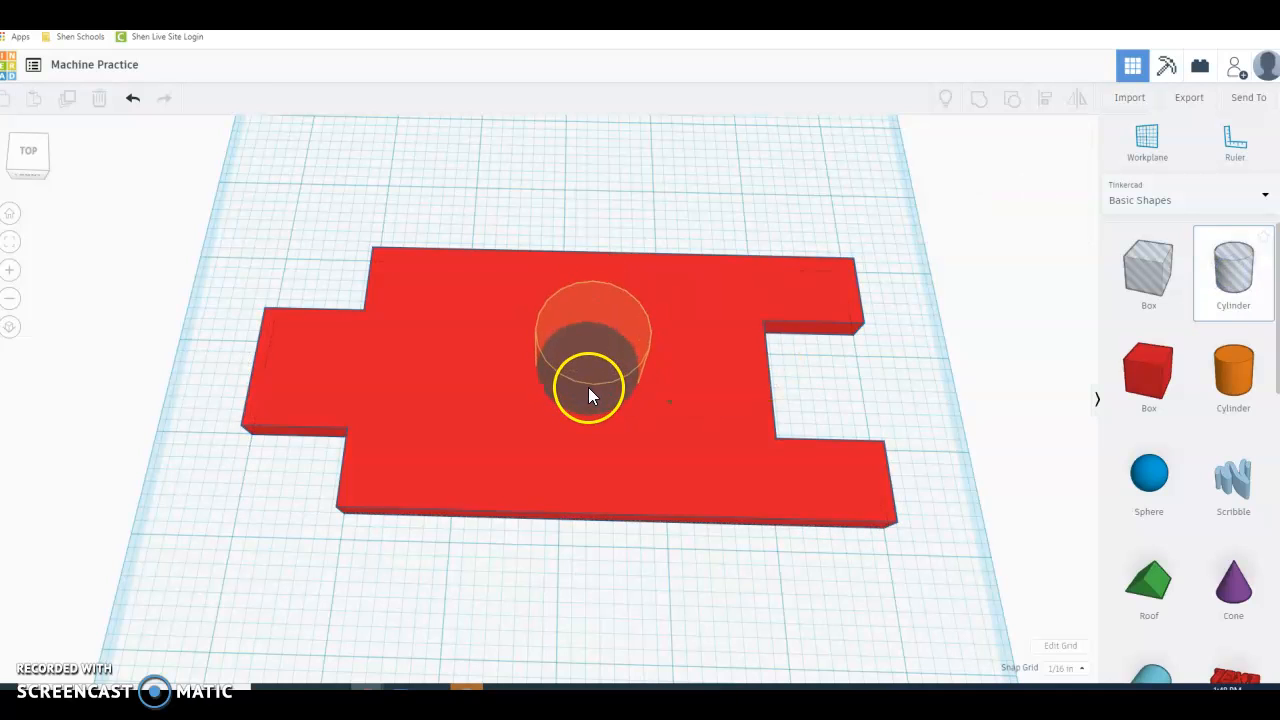
pyautogui.click(587, 391)
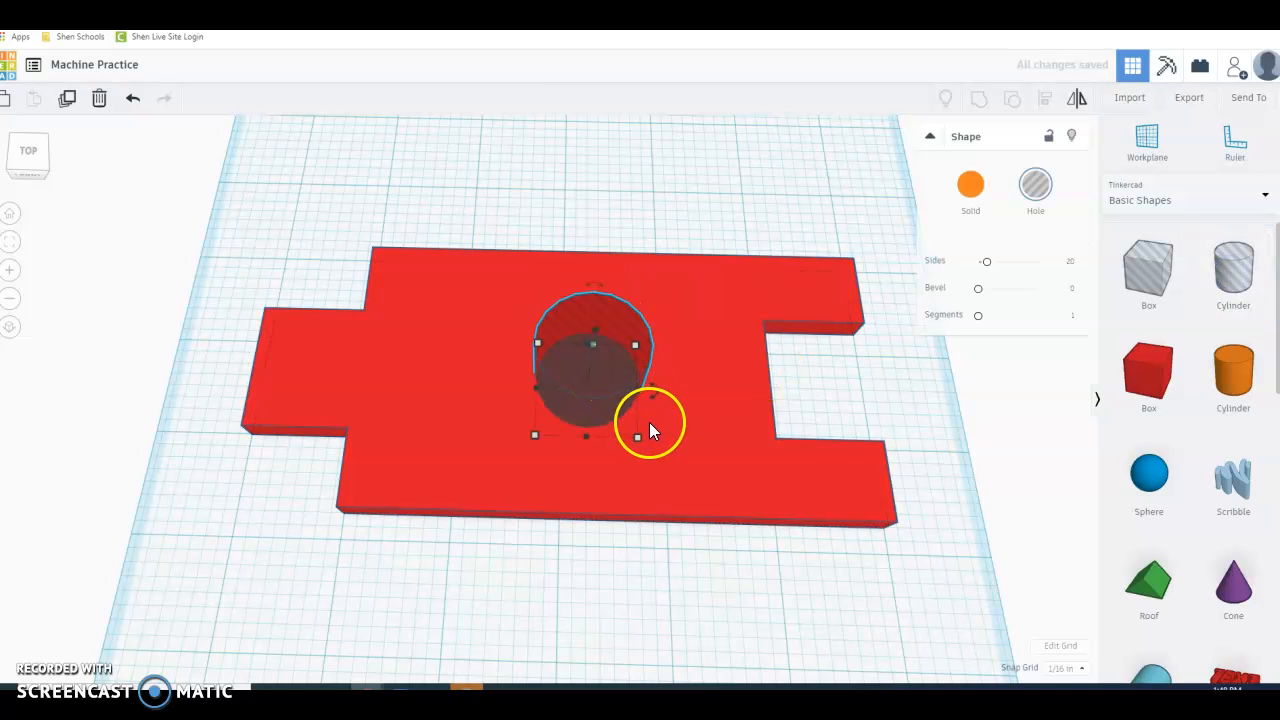
# Step: Resize the cylinder hole in both directions to the drawing's 7/16 in (.4375) diameter
pyautogui.click(530, 438)
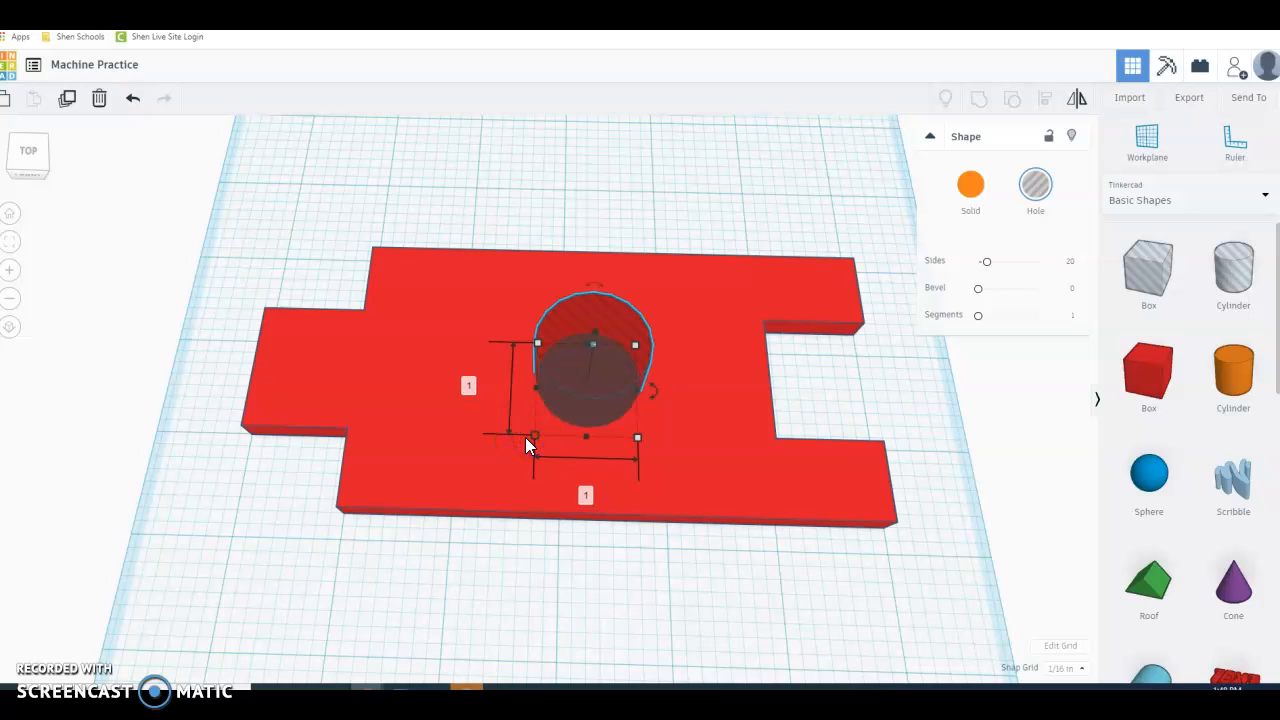
pyautogui.click(470, 387)
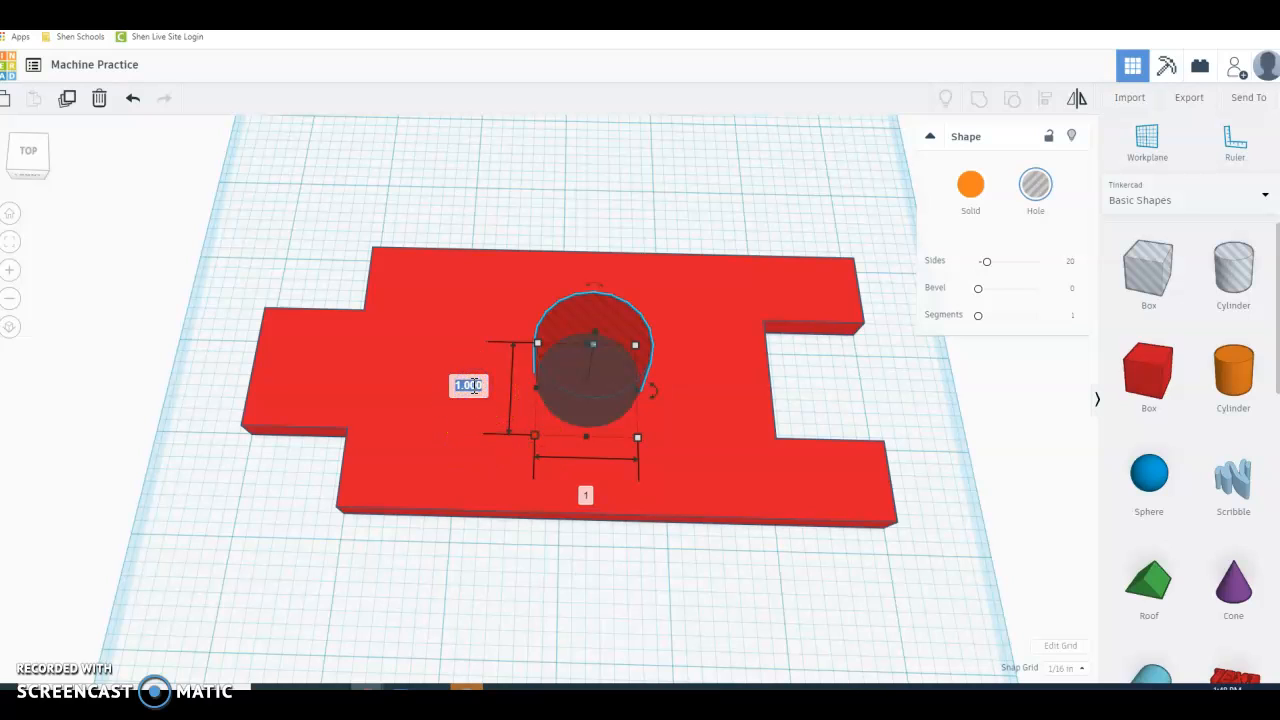
pyautogui.write('.4375')
pyautogui.click(581, 495)
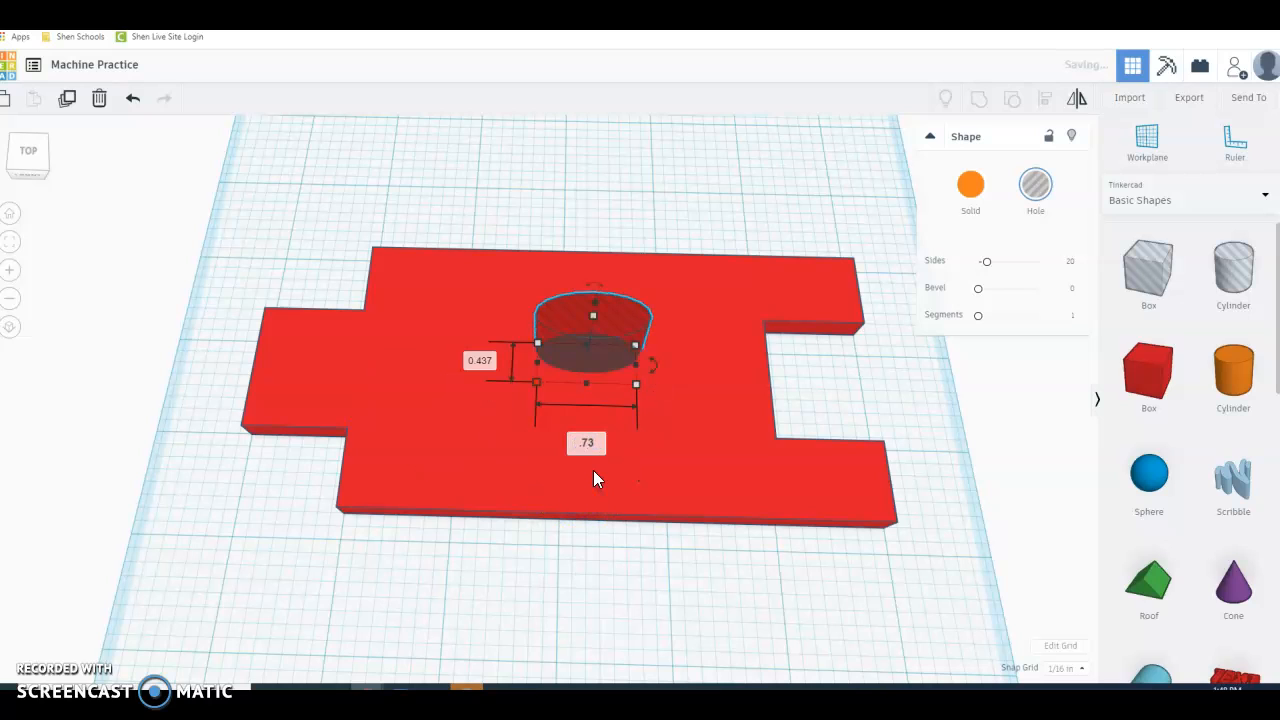
pyautogui.write('.47')
pyautogui.press('Return')
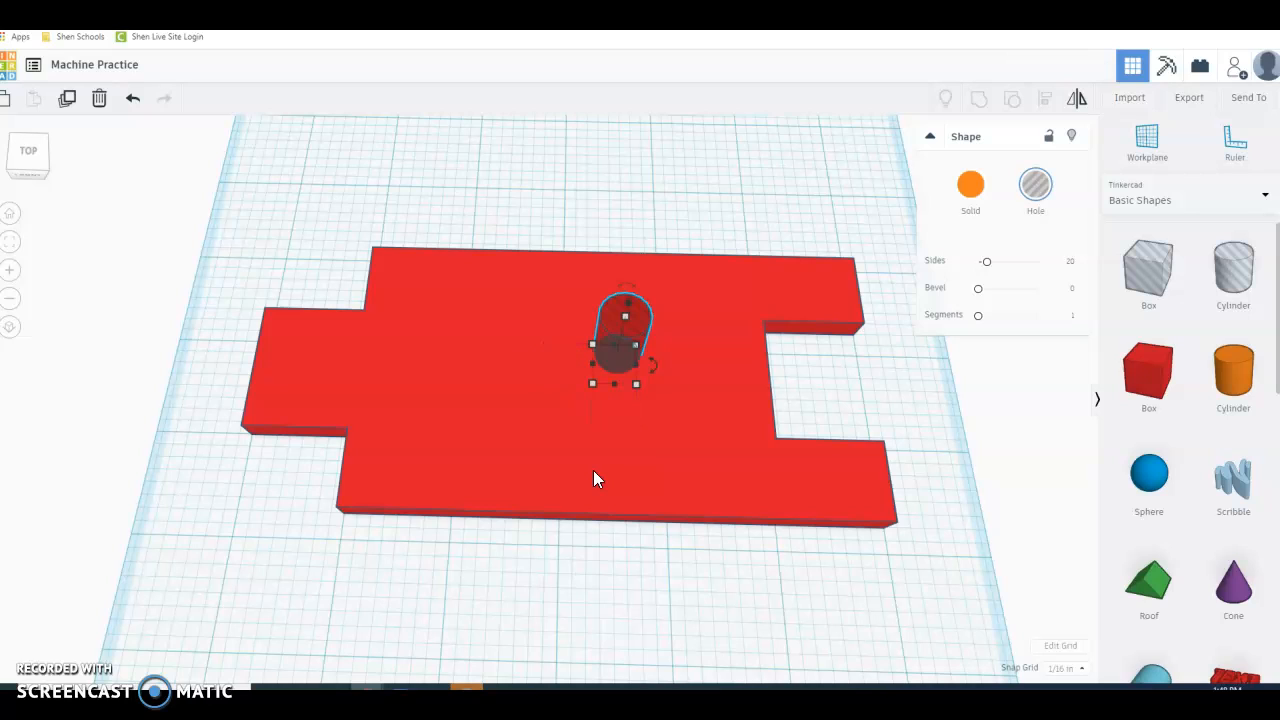
# Step: Lower the cylinder hole's height to just above the plate's surface and view it from above
pyautogui.moveTo(684, 595); pyautogui.dragTo(666, 521, button='right')
pyautogui.moveTo(618, 275); pyautogui.dragTo(612, 313)
pyautogui.click(551, 510)
pyautogui.moveTo(551, 510); pyautogui.dragTo(563, 589, button='right')
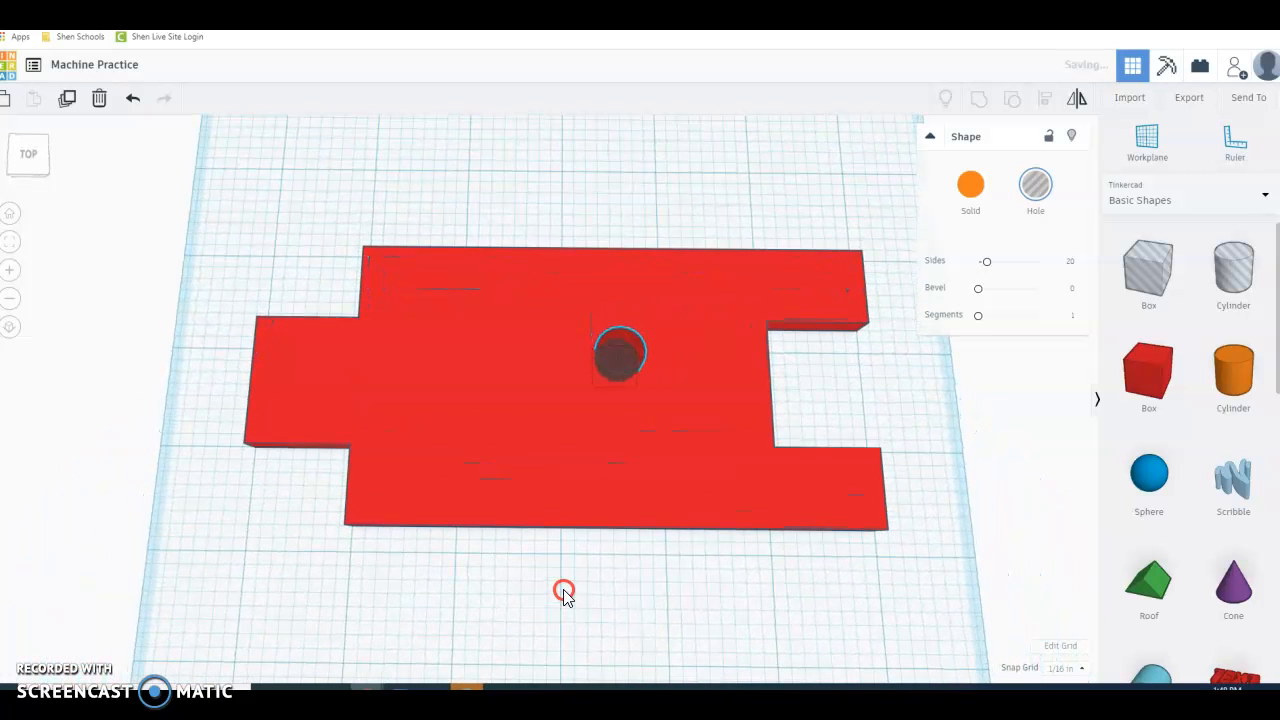
pyautogui.click(551, 543)
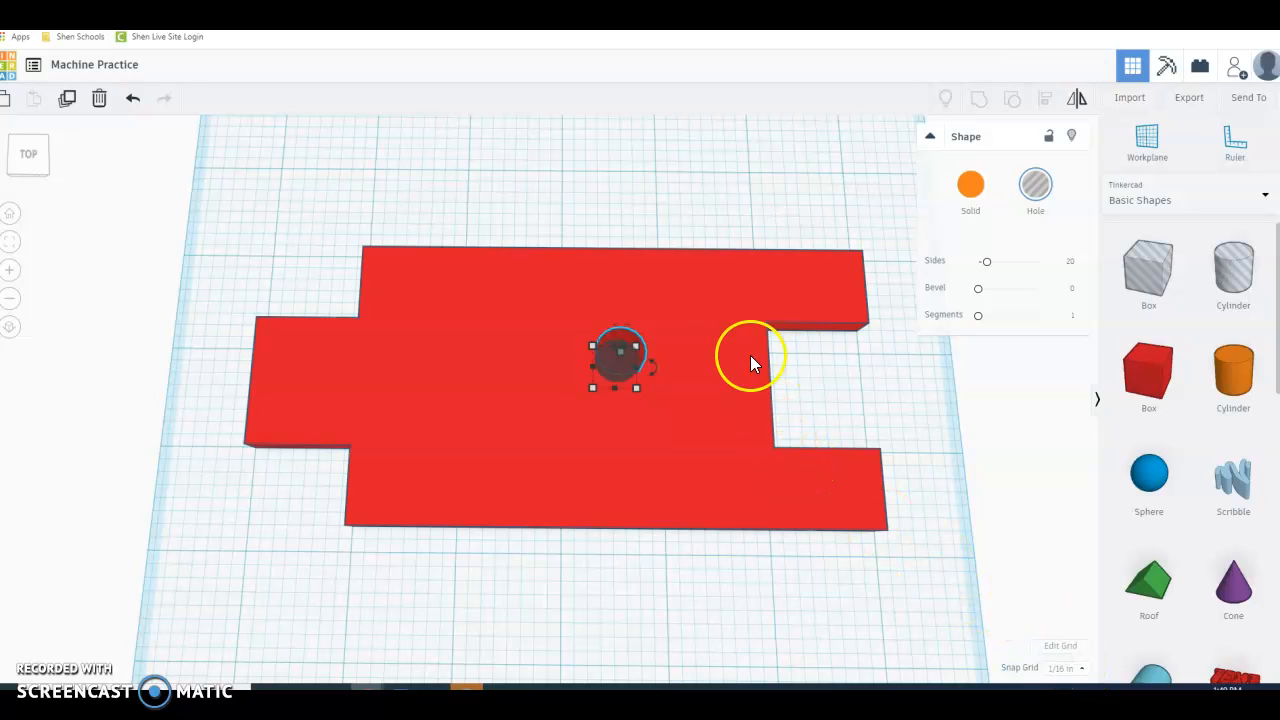
# Step: Move the cylinder hole to the middle of the plate, checking its 3 in and 1 3/8 in location against the Google Slides drawing
pyautogui.moveTo(619, 374); pyautogui.dragTo(589, 377)
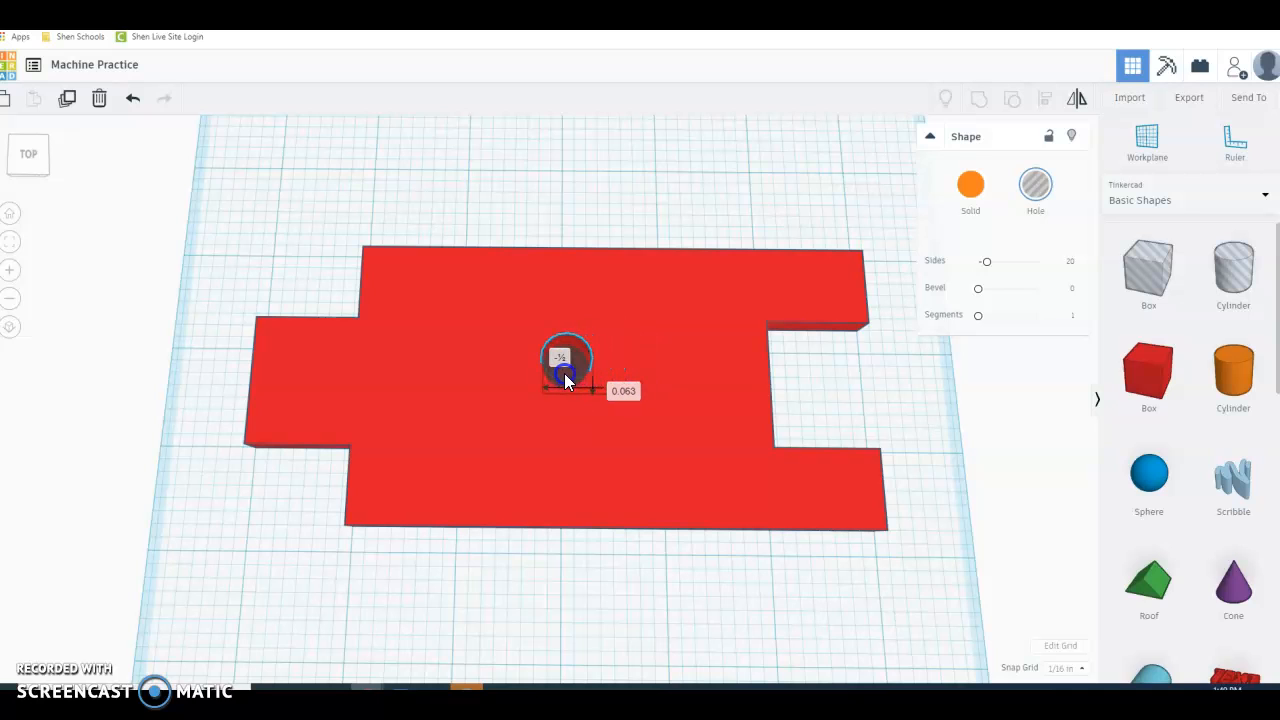
pyautogui.click(614, 574)
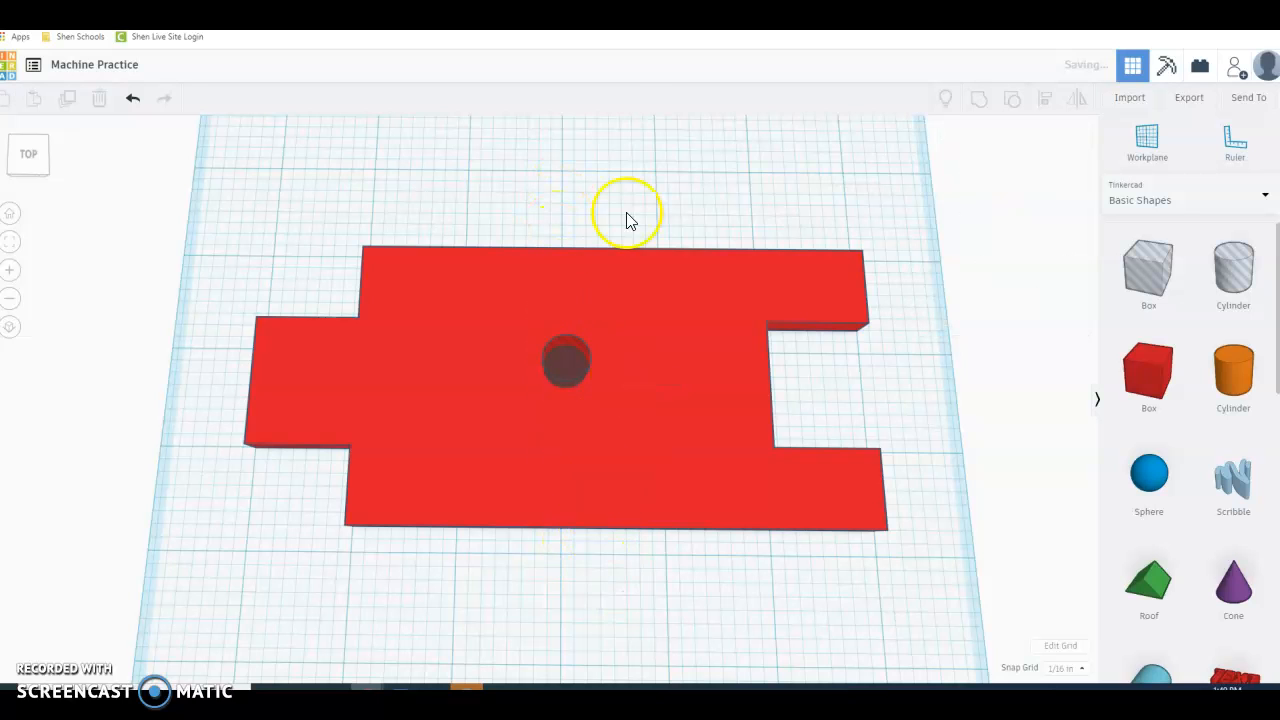
pyautogui.click(540, 14)
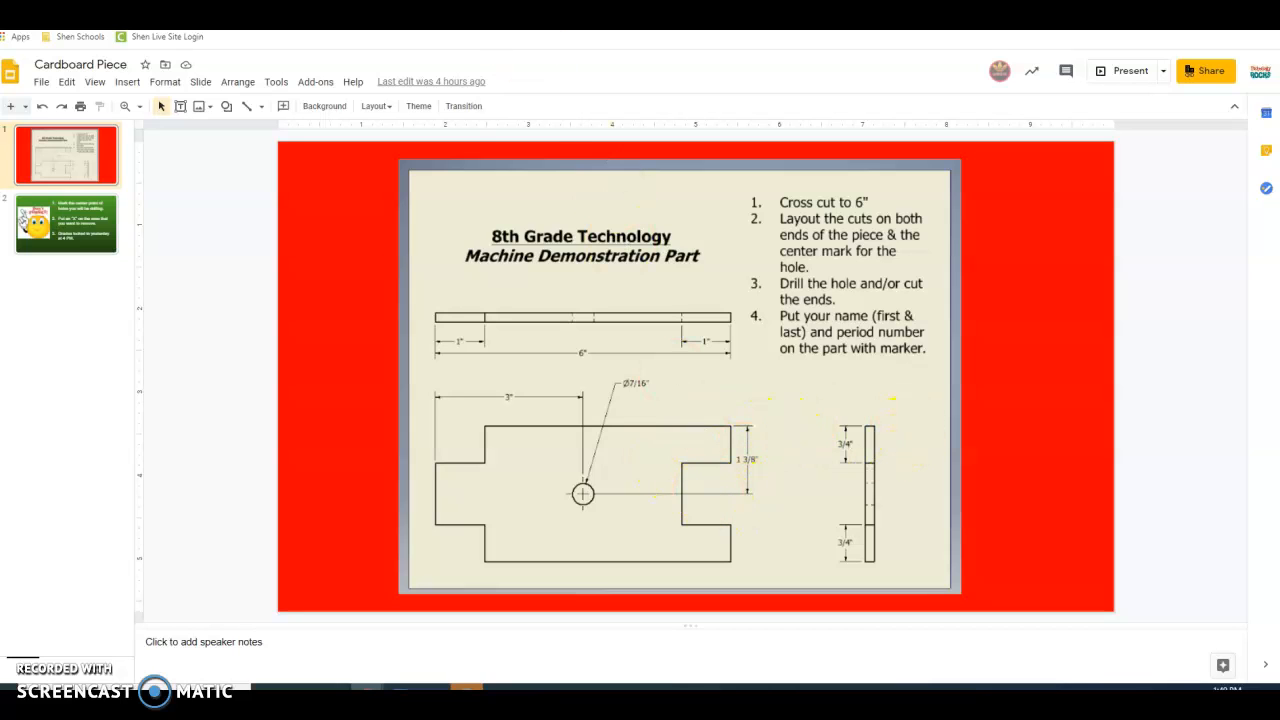
pyautogui.click(400, 14)
pyautogui.click(571, 368)
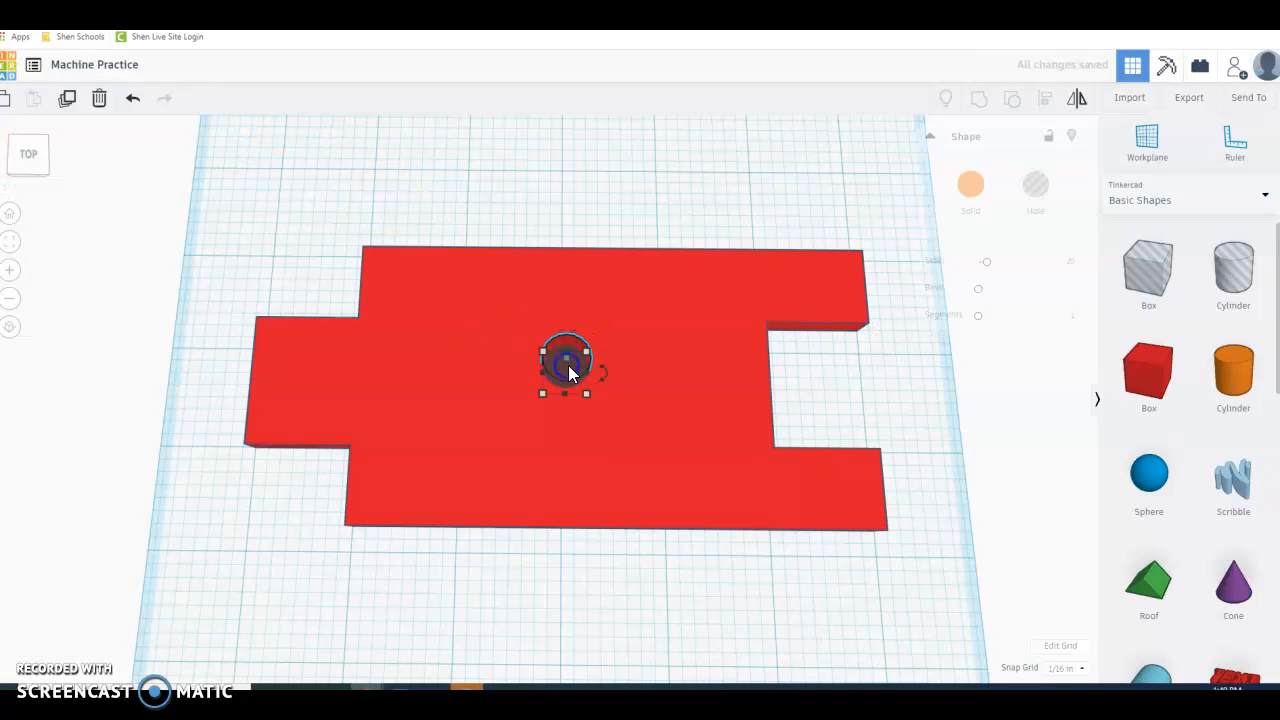
pyautogui.moveTo(579, 371); pyautogui.dragTo(576, 391)
# Step: Fine-tune the cylinder hole's position across the plate's width in small grid increments, judging its centring from the underside
pyautogui.click(865, 408)
pyautogui.moveTo(864, 406); pyautogui.dragTo(525, 83, button='right')
pyautogui.click(446, 376)
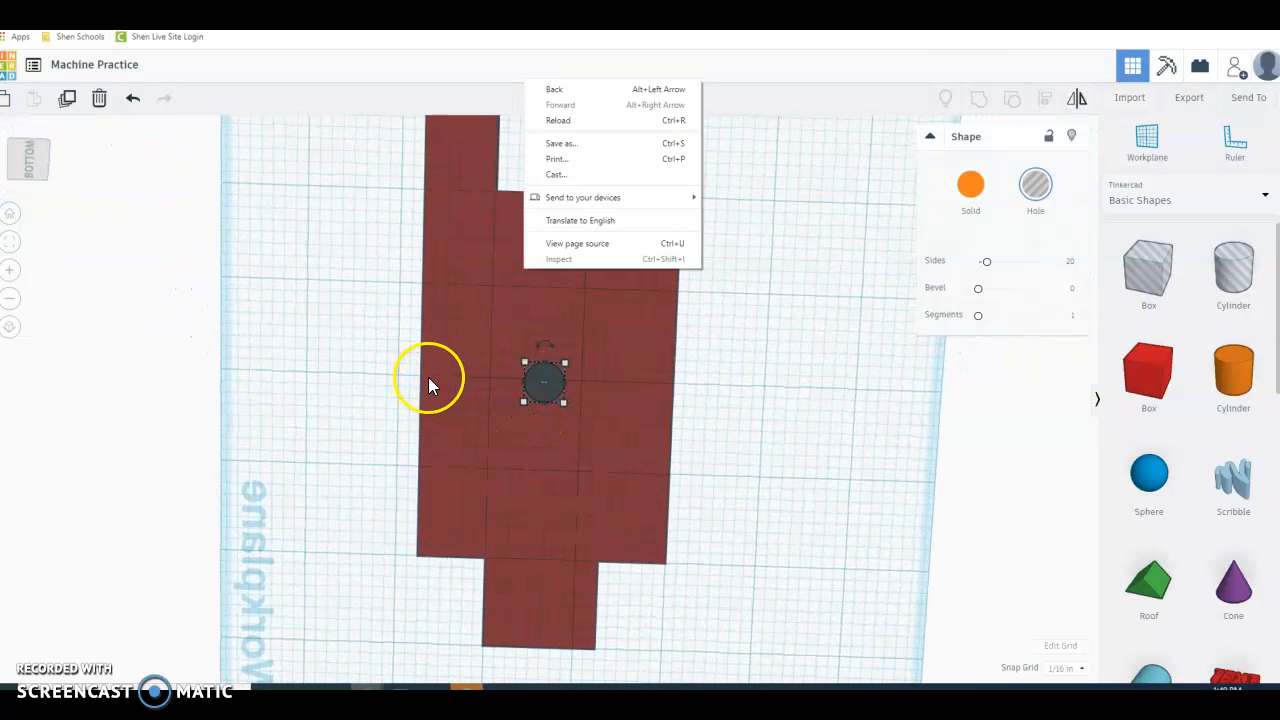
pyautogui.click(556, 400)
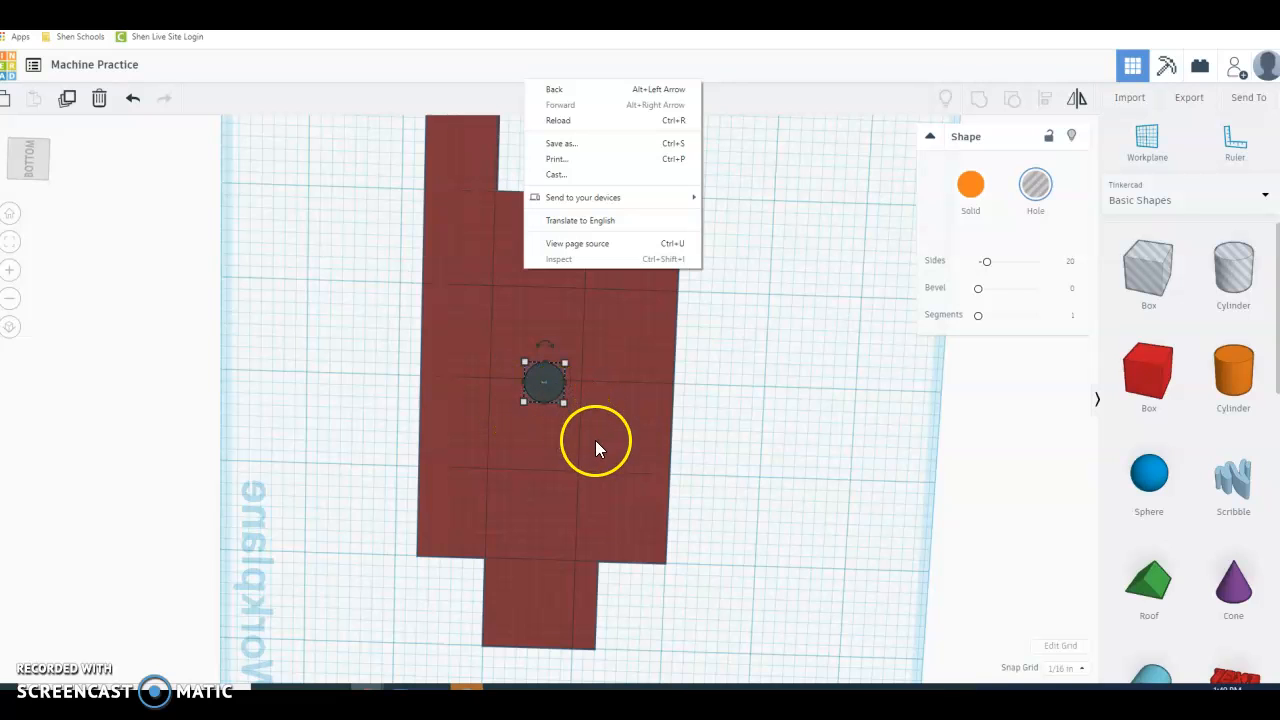
pyautogui.moveTo(547, 396)
pyautogui.mouseDown()
pyautogui.moveTo(547, 385)
pyautogui.moveTo(551, 398)
pyautogui.mouseUp()
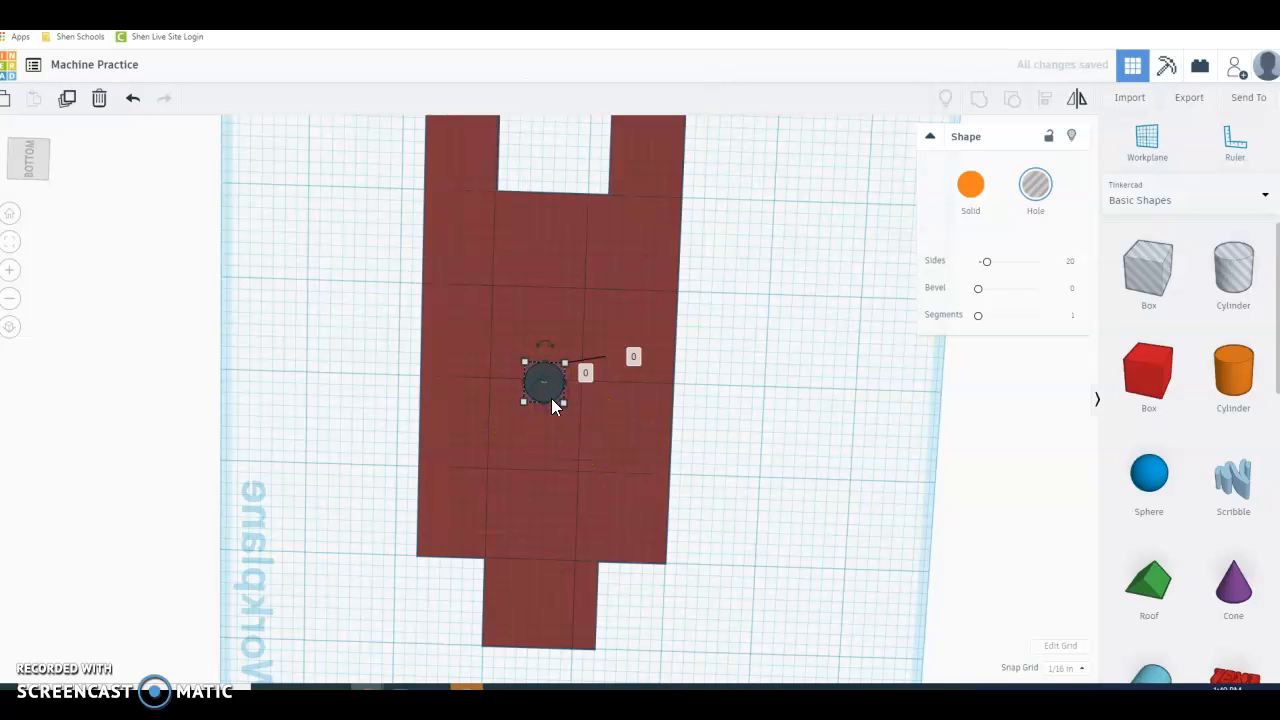
pyautogui.click(545, 422)
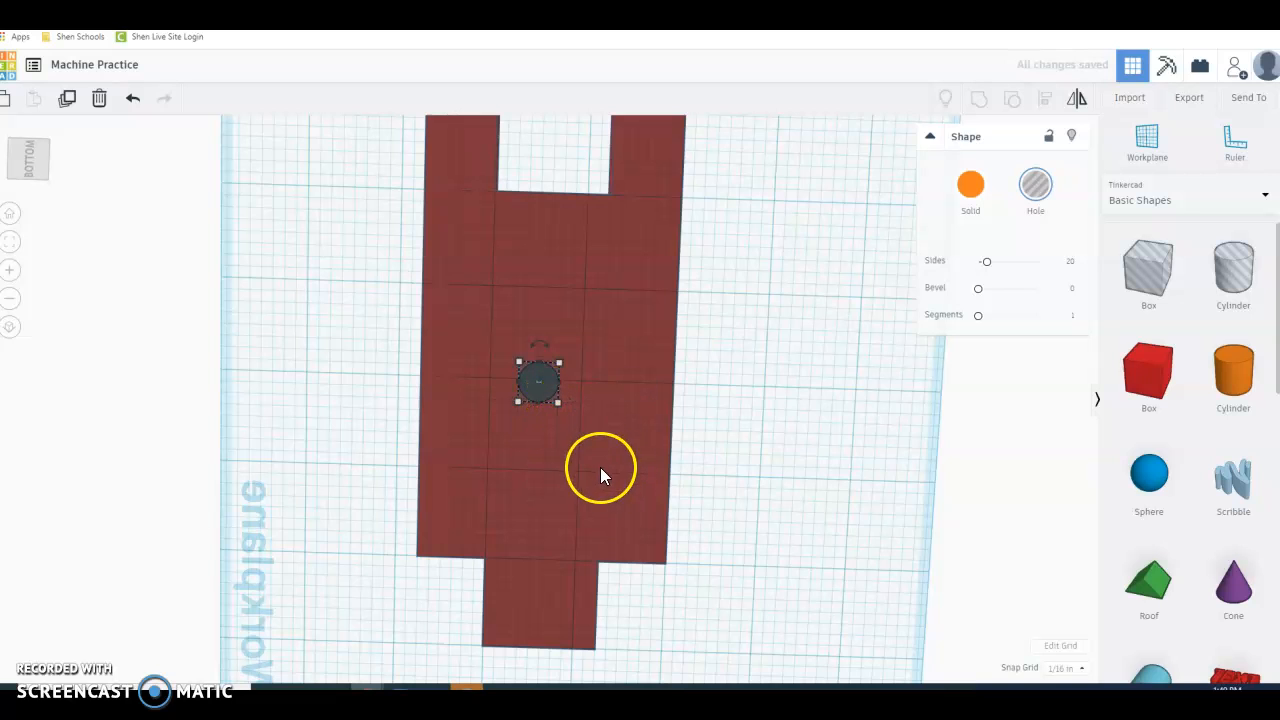
pyautogui.moveTo(528, 383); pyautogui.dragTo(549, 398)
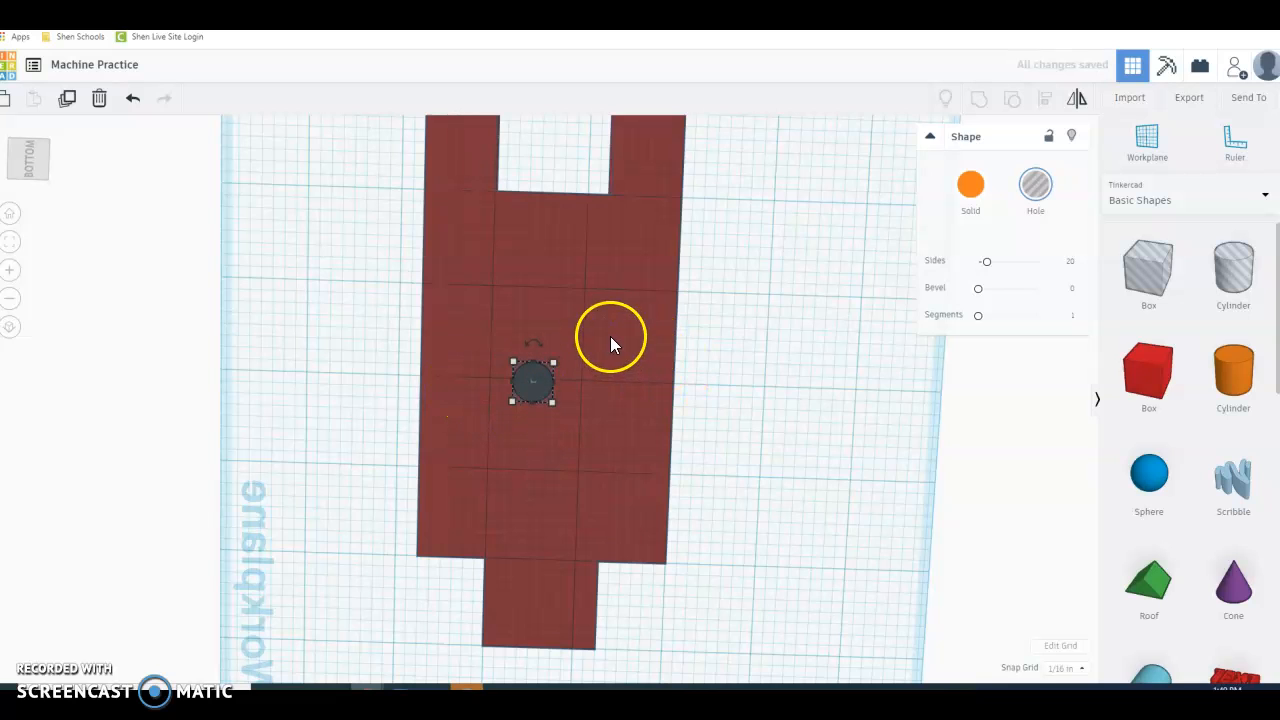
pyautogui.press('Right')
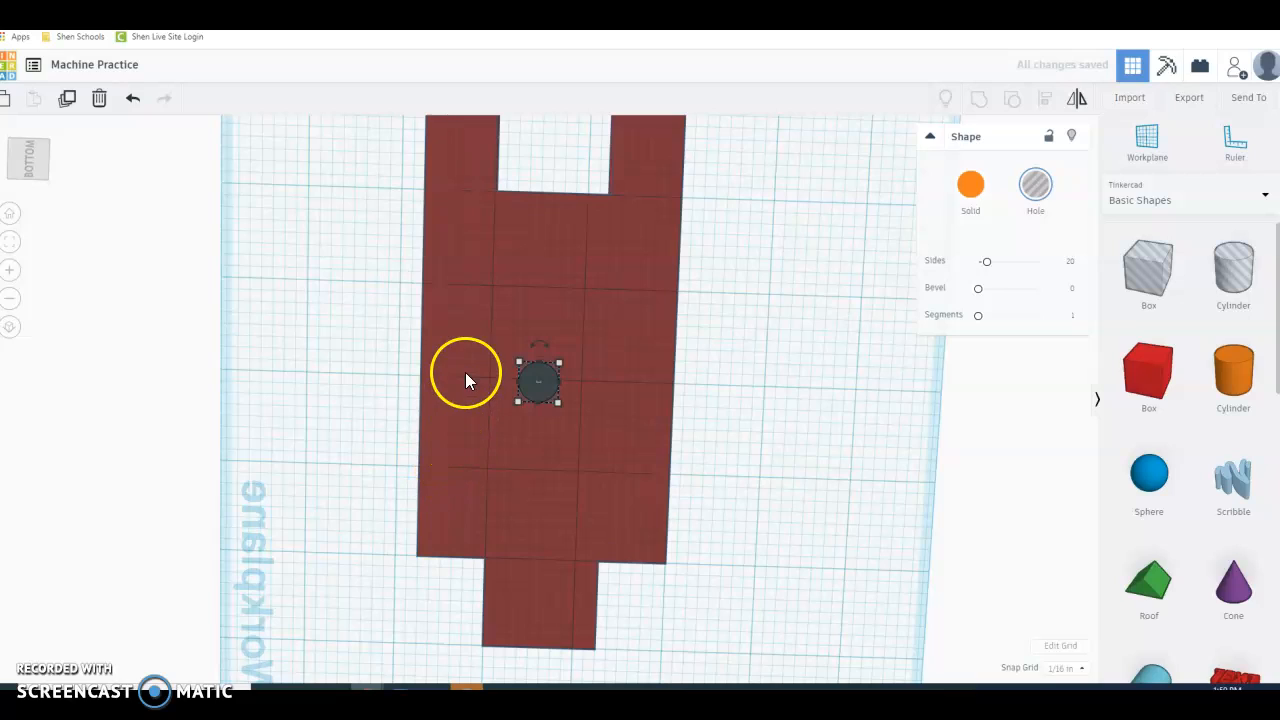
# Step: Group the cylinder hole with the plate to cut the centre hole, and compare the part with the Google Slides drawing
pyautogui.moveTo(563, 434); pyautogui.dragTo(615, 516, button='right')
pyautogui.keyDown('shift'); pyautogui.click(664, 391); pyautogui.keyUp('shift')
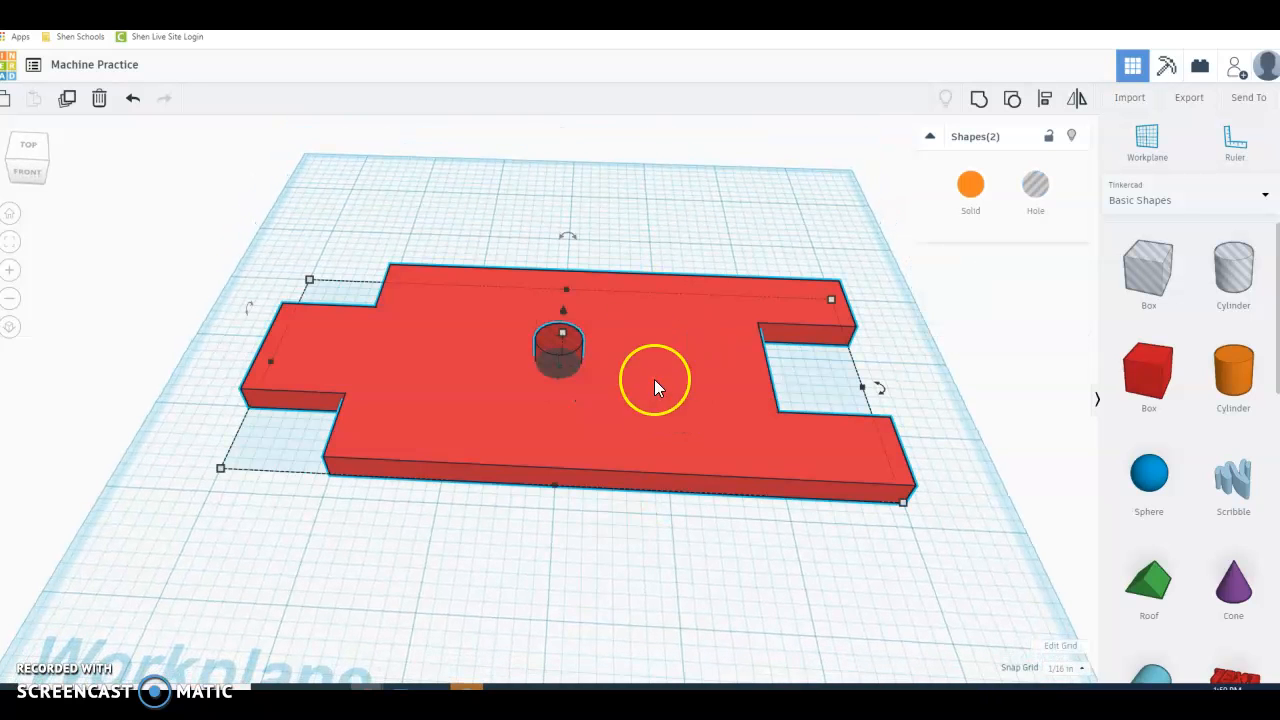
pyautogui.click(976, 99)
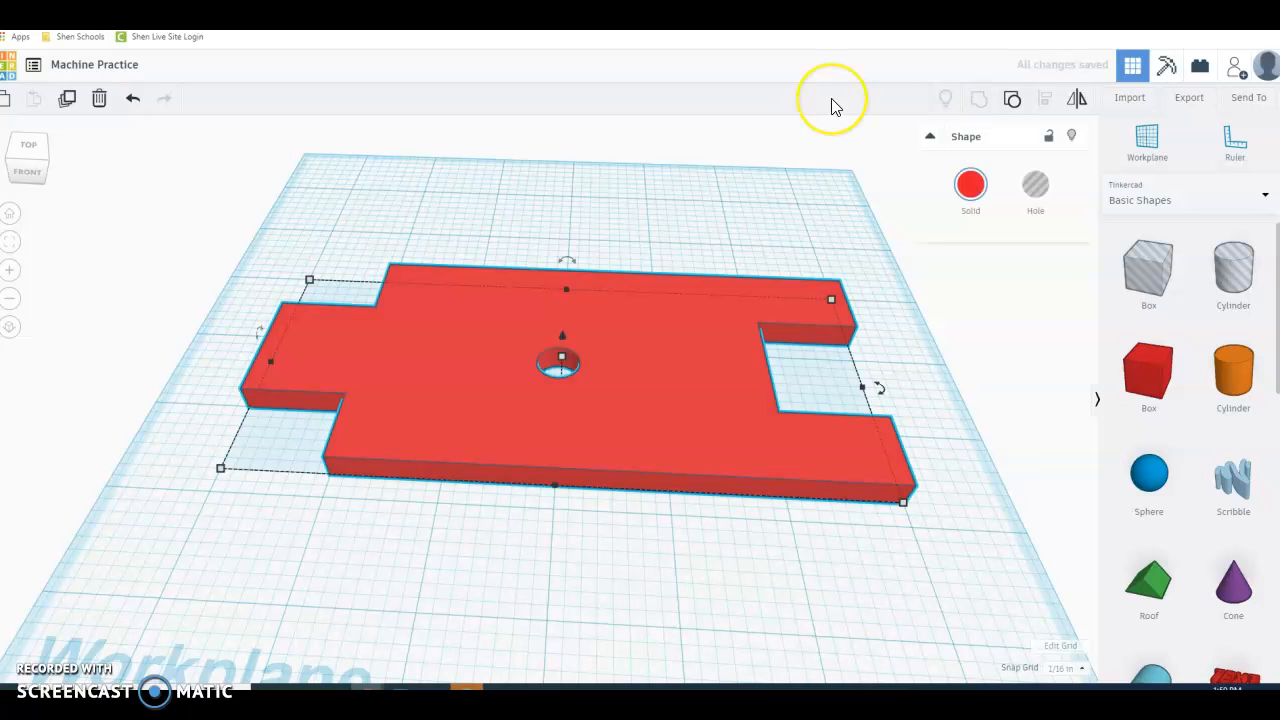
pyautogui.moveTo(711, 217); pyautogui.dragTo(685, 215, button='right')
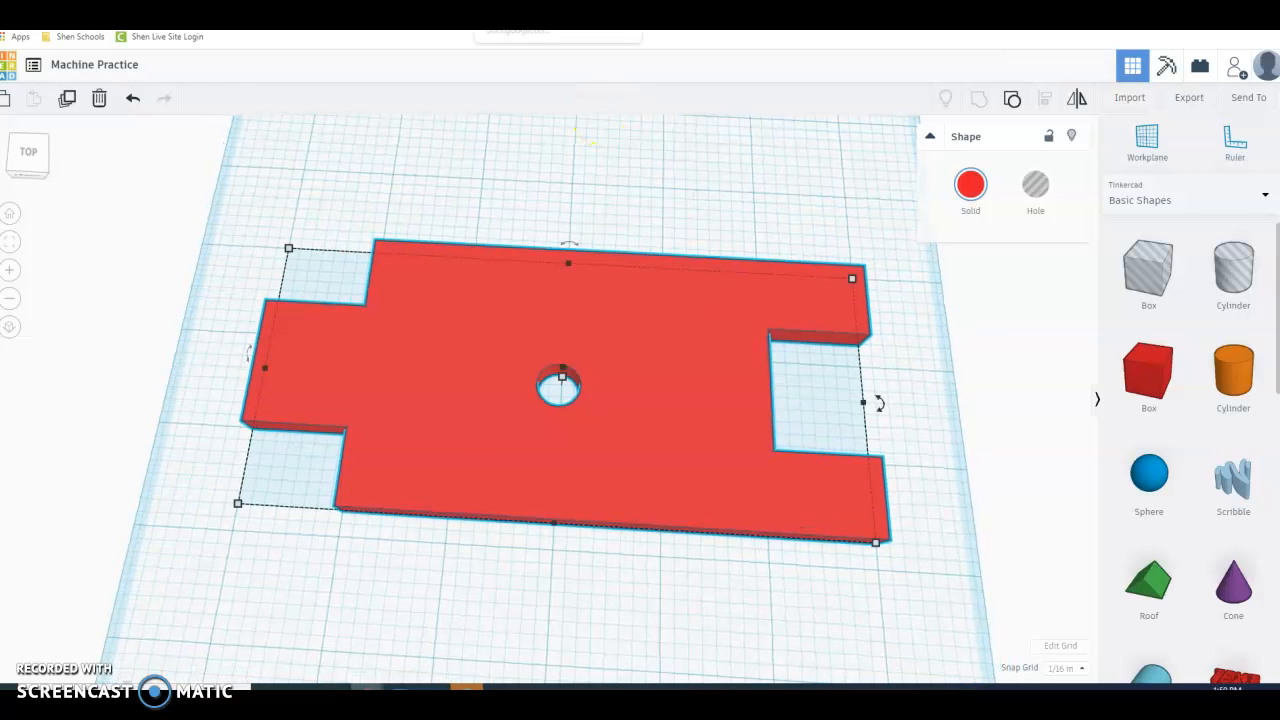
pyautogui.click(530, 6)
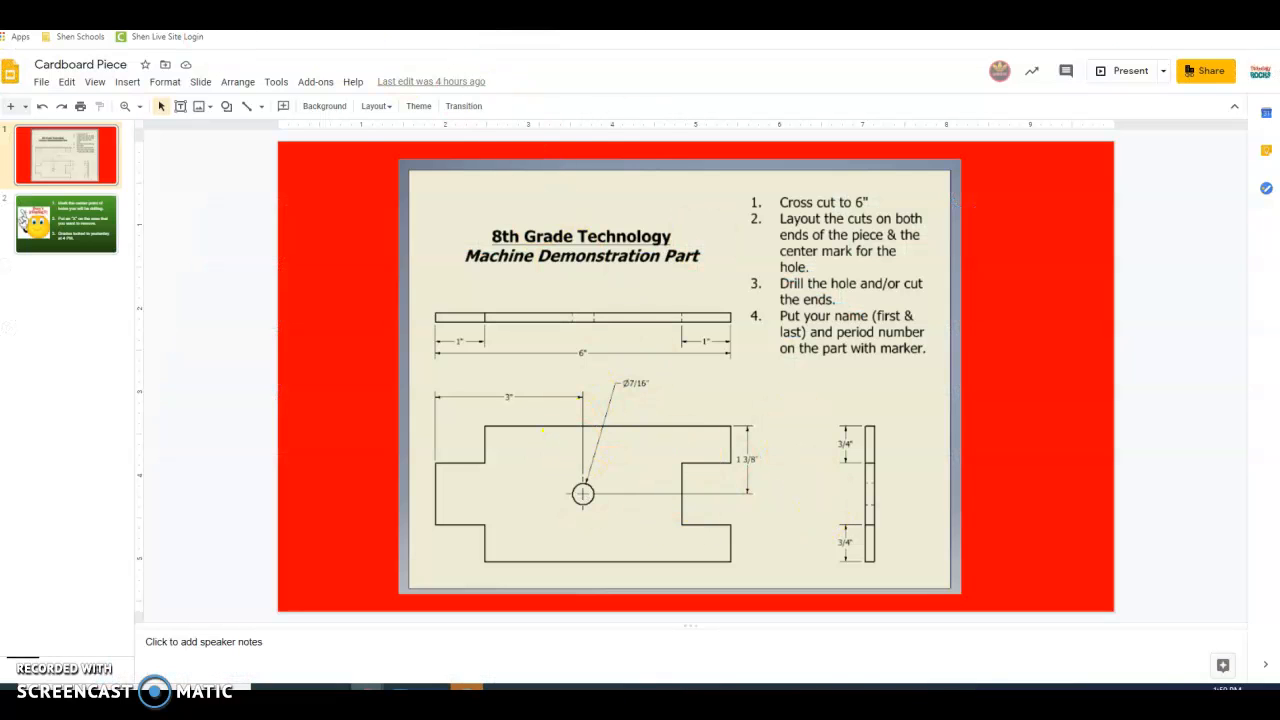
pyautogui.click(205, 8)
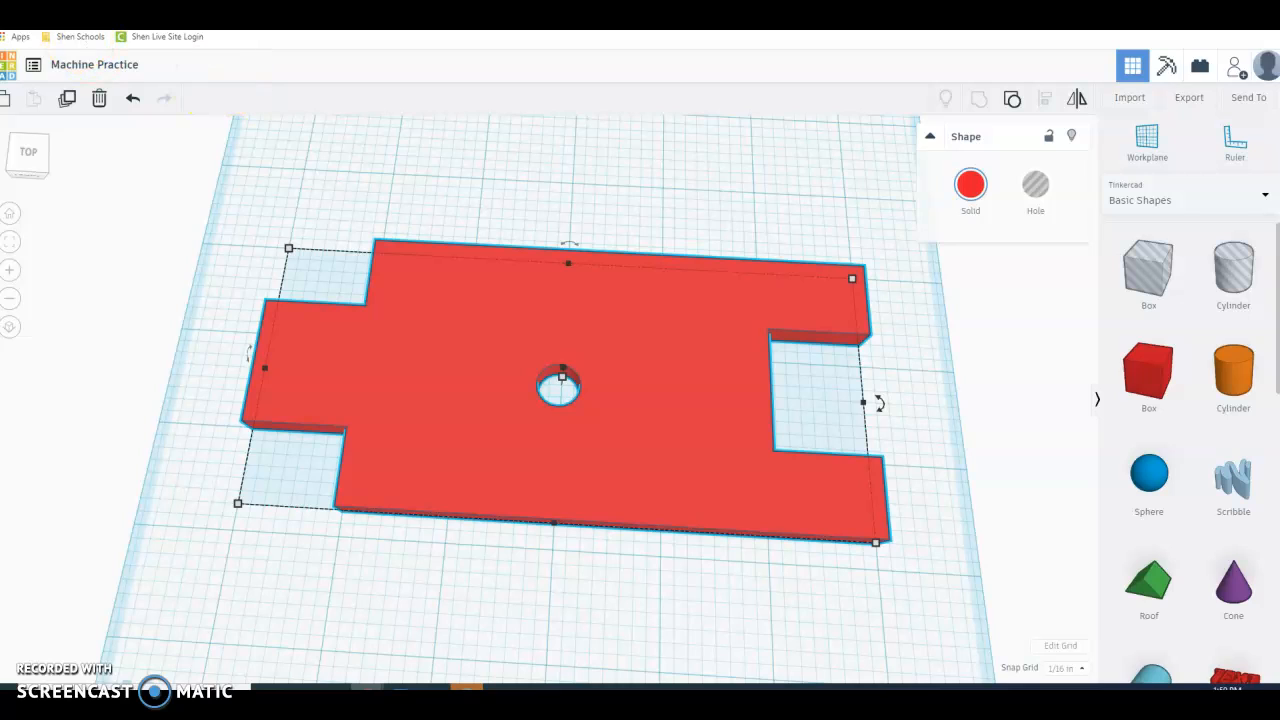